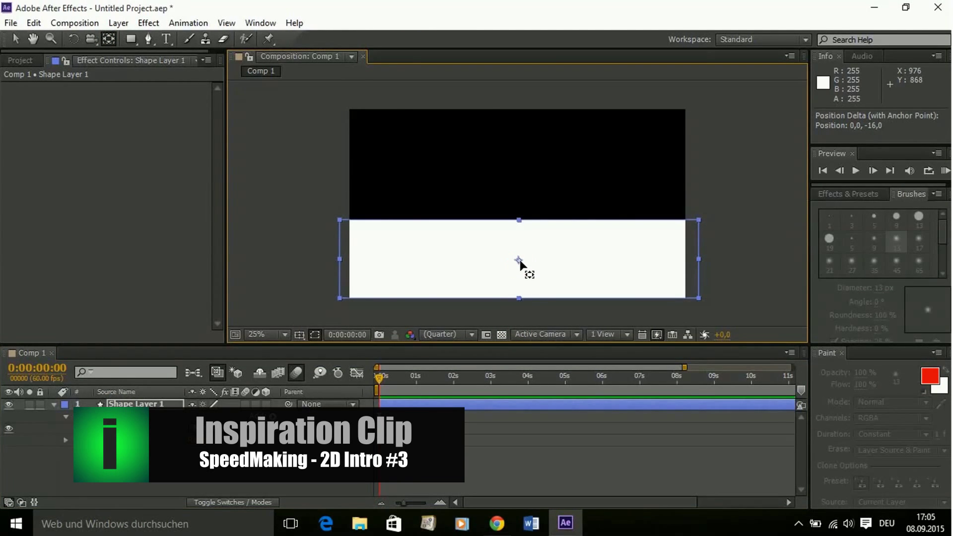
Step: Turn on rulers and call up the viewer's menu for adding a new layer
key("ctrl+r")
right_click(270, 319)
Step: Create a Royal Blue solid and send it beneath the white band
left_click(387, 290)
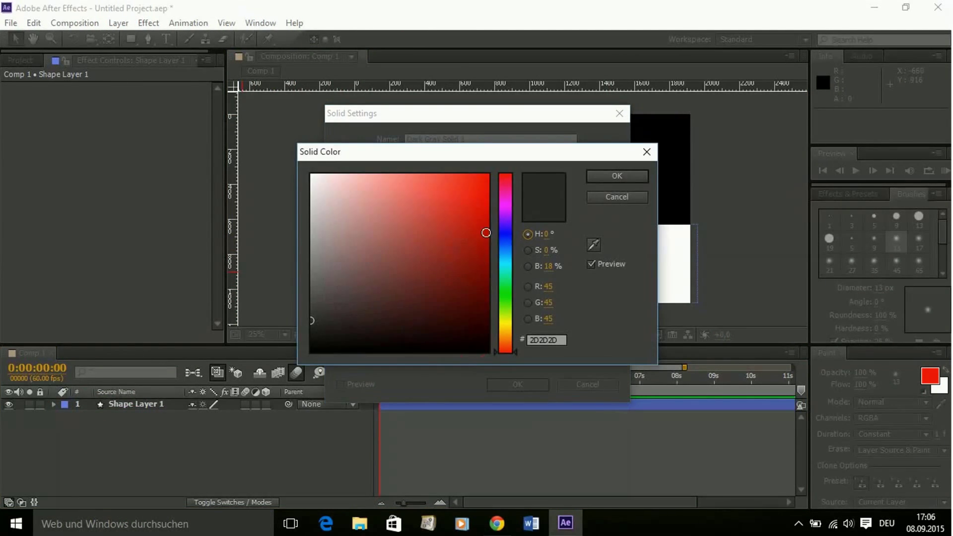
left_click(616, 177)
key("Return")
key("ctrl+[")
Step: Type a white N and move it off the left edge so it slides in
key("ctrl+t")
left_click(319, 230)
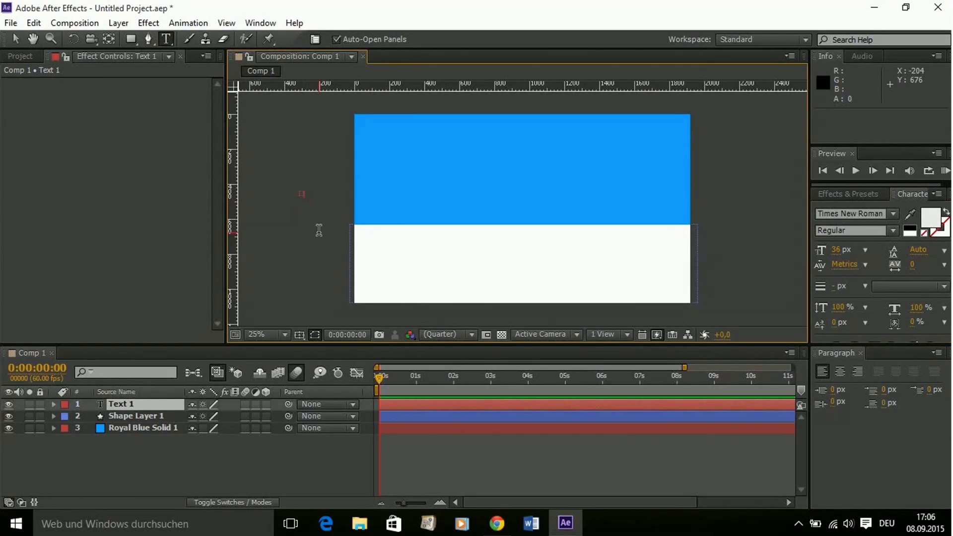
type("N")
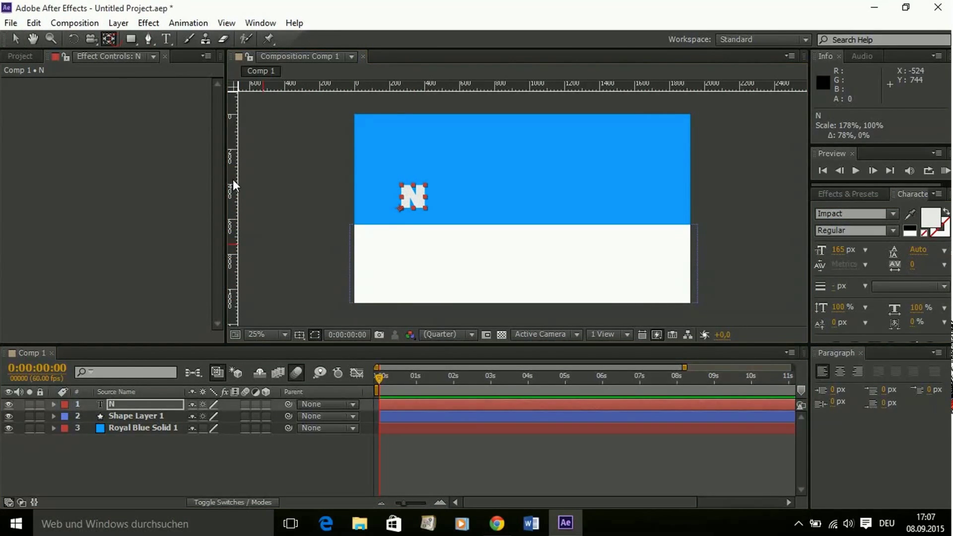
left_click(323, 206)
left_click(421, 308)
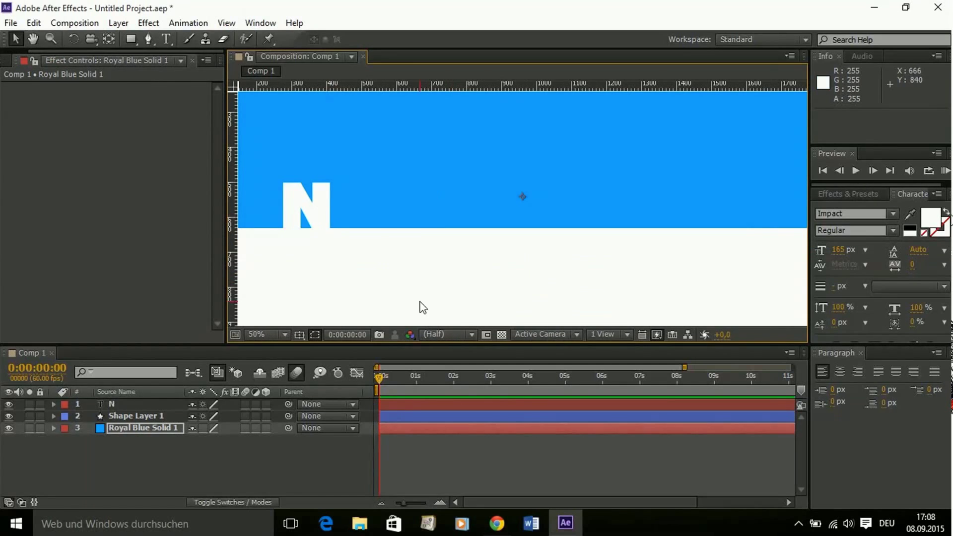
left_click_drag(413, 206, 338, 208)
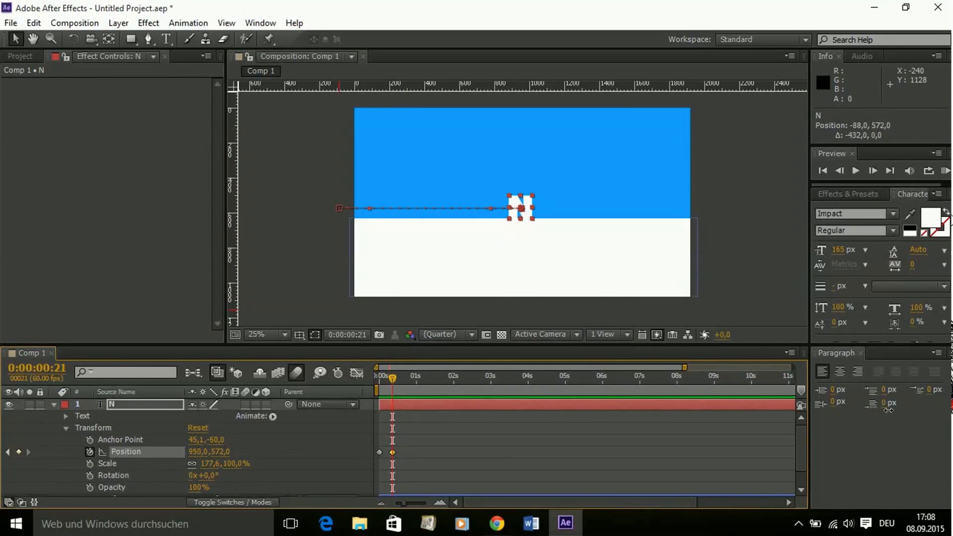
Step: Place puppet pins on the N with the Puppet Pin tool
left_click(65, 427)
key("ctrl+p")
scroll(535, 204, "up", 4)
left_click(872, 210)
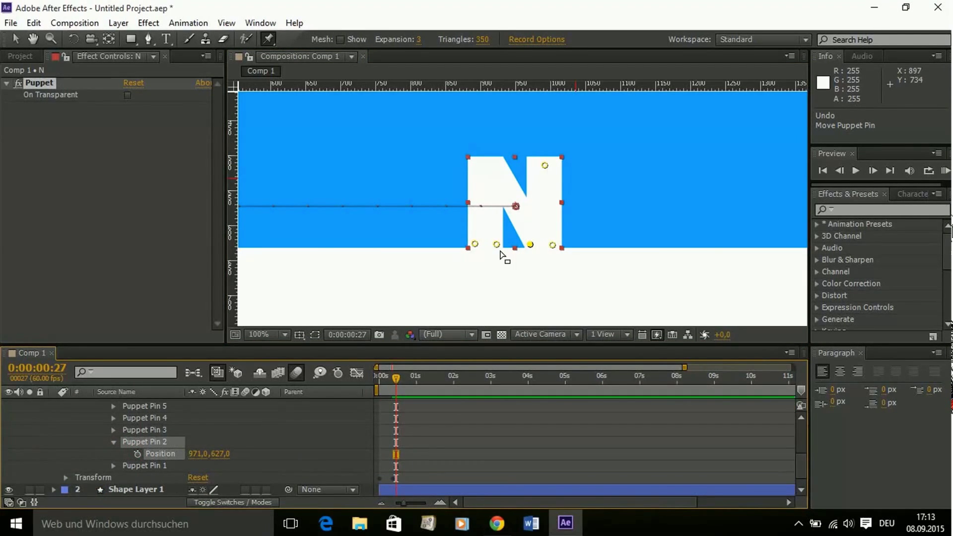
Step: Keyframe the N's top-left puppet pin so it bends as it lands, and preview
left_click(439, 502)
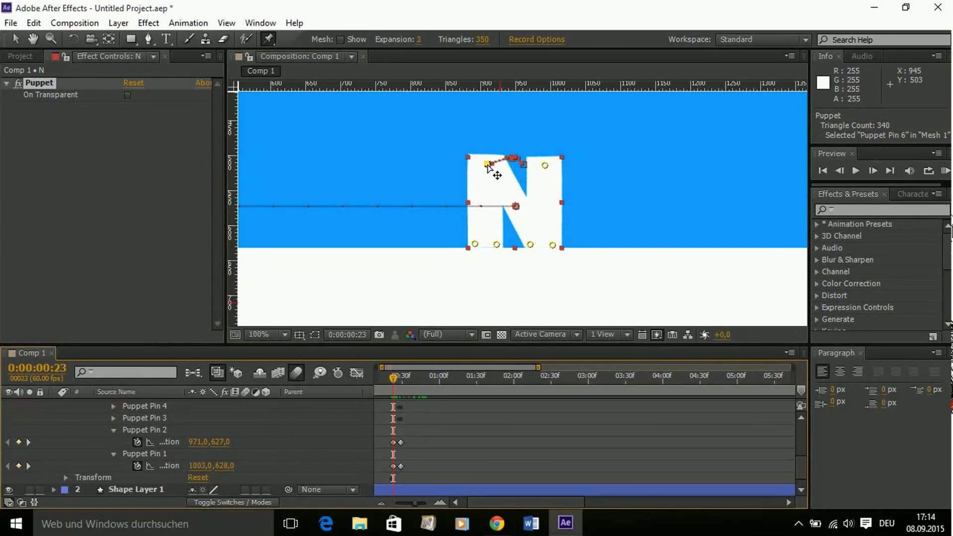
left_click_drag(393, 376, 473, 375)
scroll(732, 234, "down", 4)
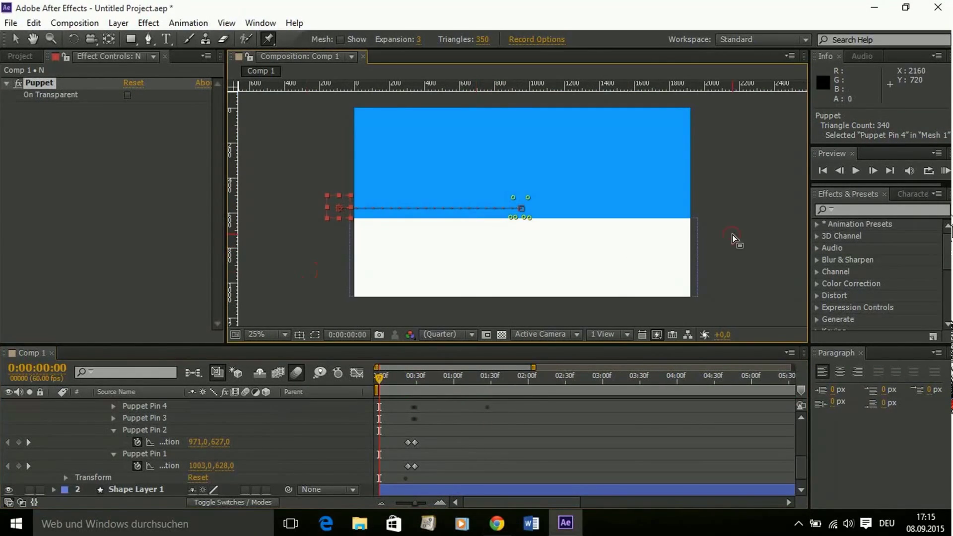
left_click(853, 171)
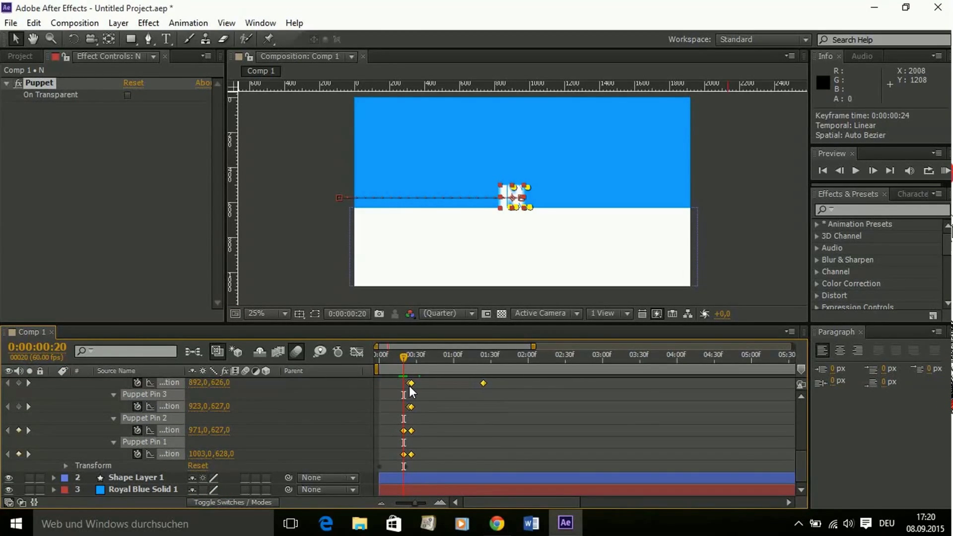
scroll(399, 414, "up", 3)
scroll(409, 469, "up", 5)
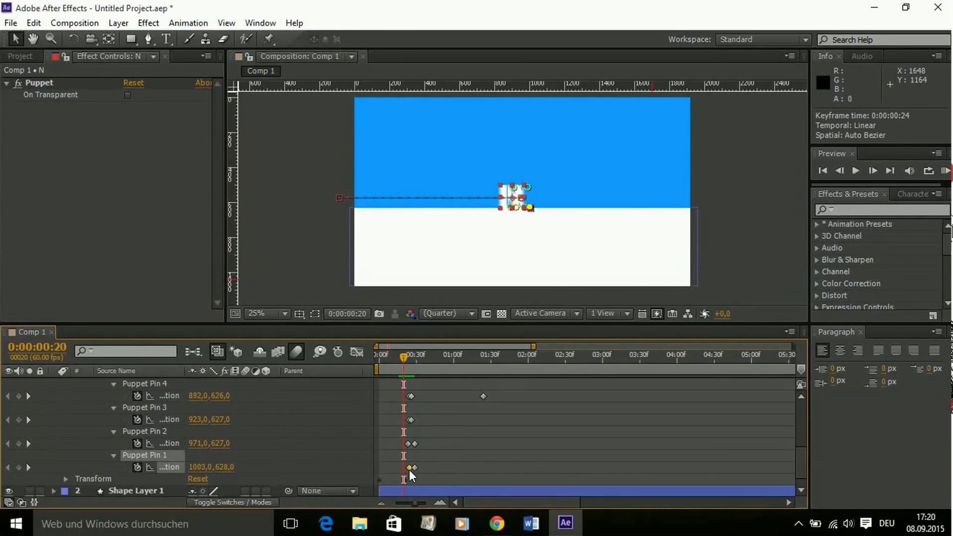
Step: Set the puppet mesh Triangles to 580 and Expansion to 21, then preview
left_click(168, 454)
left_click(181, 466)
key("space")
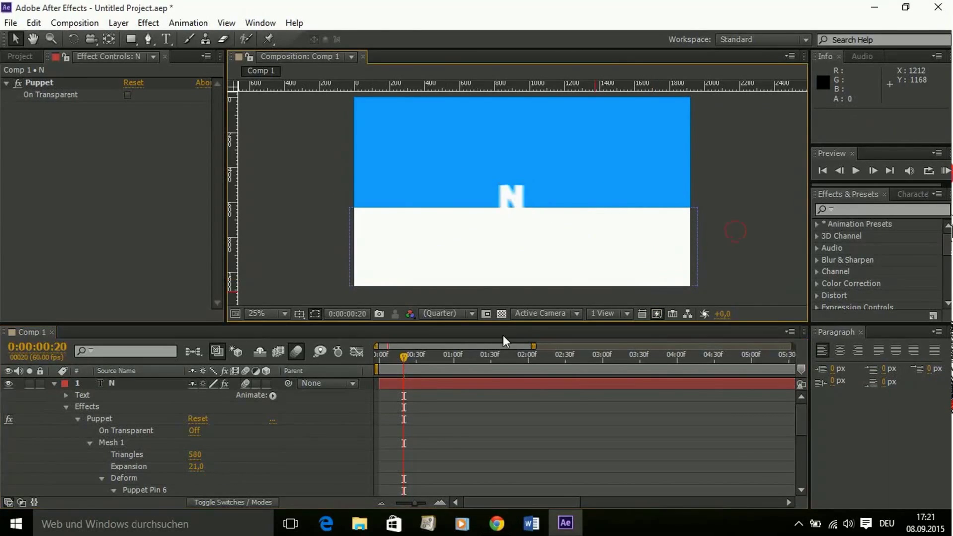
Step: Duplicate the N layer at 0:00:01:29
scroll(406, 368, "down", 5)
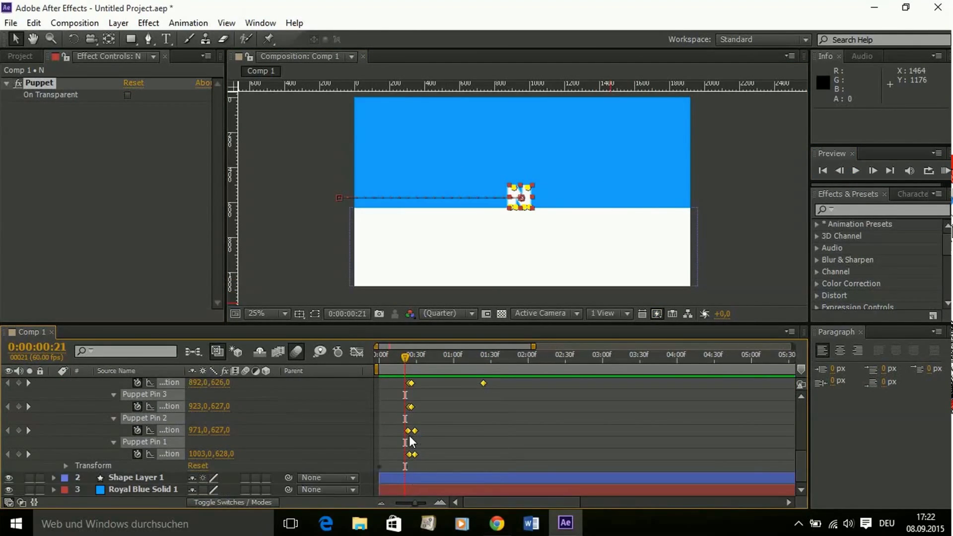
left_click(944, 170)
scroll(55, 384, "up", 5)
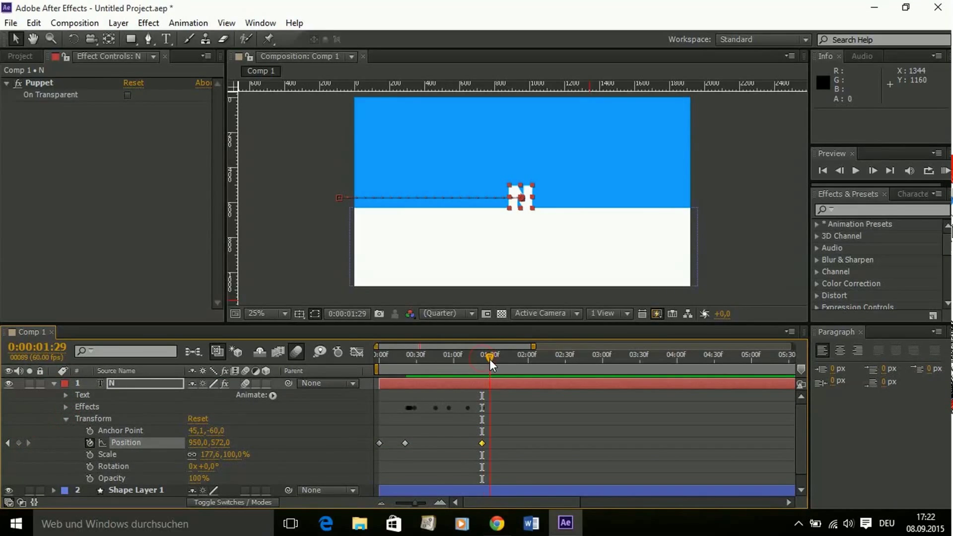
left_click(55, 384)
key("ctrl+d")
left_click(51, 383)
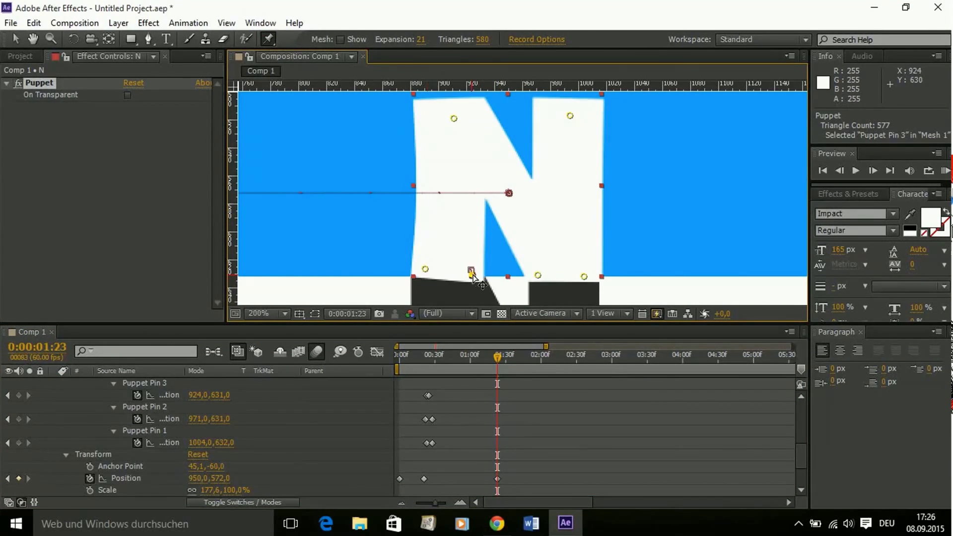
Step: Nudge Puppet Pin 6 and Puppet Pin 3 to refine the N's pose
left_click_drag(454, 118, 453, 115)
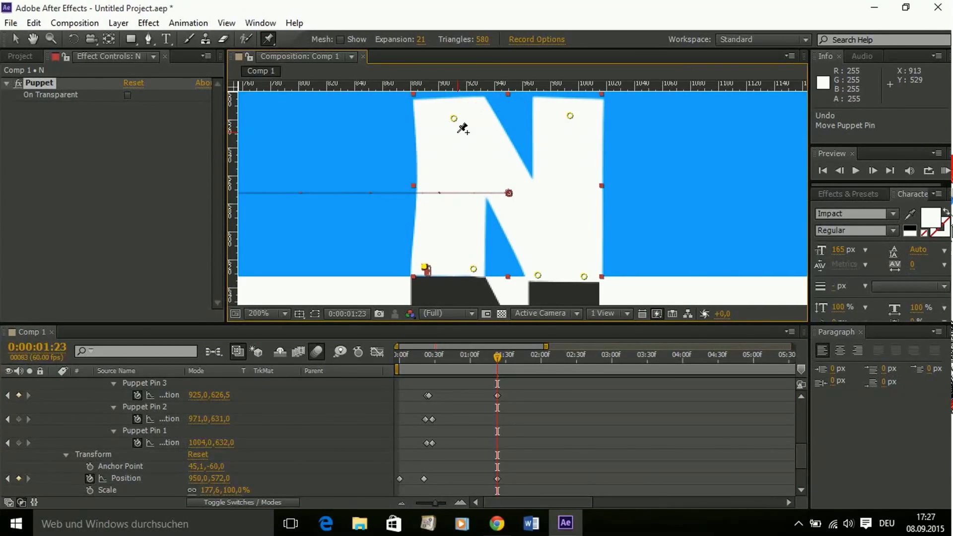
left_click_drag(473, 268, 468, 269)
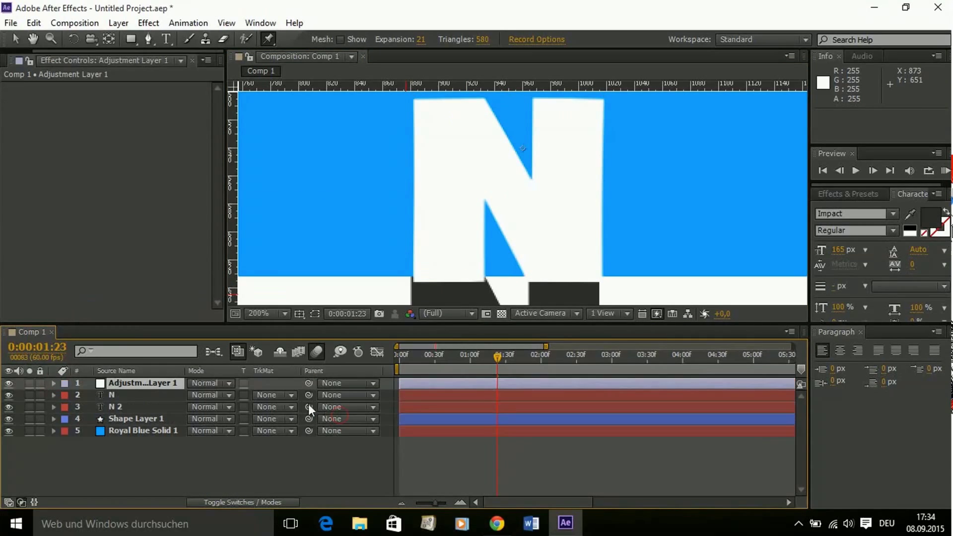
Step: Mask the adjustment layer over the blue top and set N's track matte to Alpha
scroll(344, 157, "down", 3)
left_click_drag(351, 175, 716, 208)
left_click(272, 430)
left_click(297, 367)
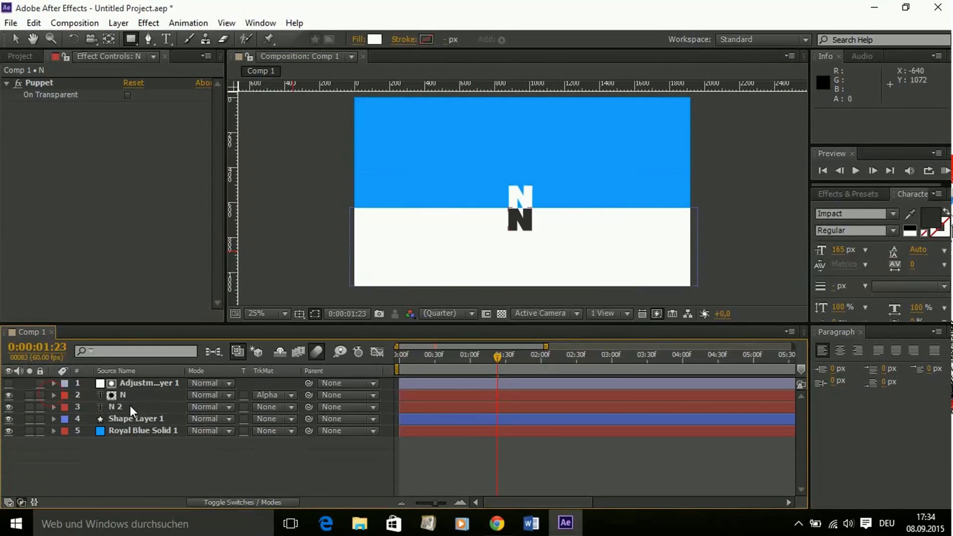
Step: Add a second adjustment layer masked over the white lower half as N 2's Alpha matte
left_click(130, 406)
key("ctrl+alt+y")
left_click_drag(351, 209, 691, 286)
key("v")
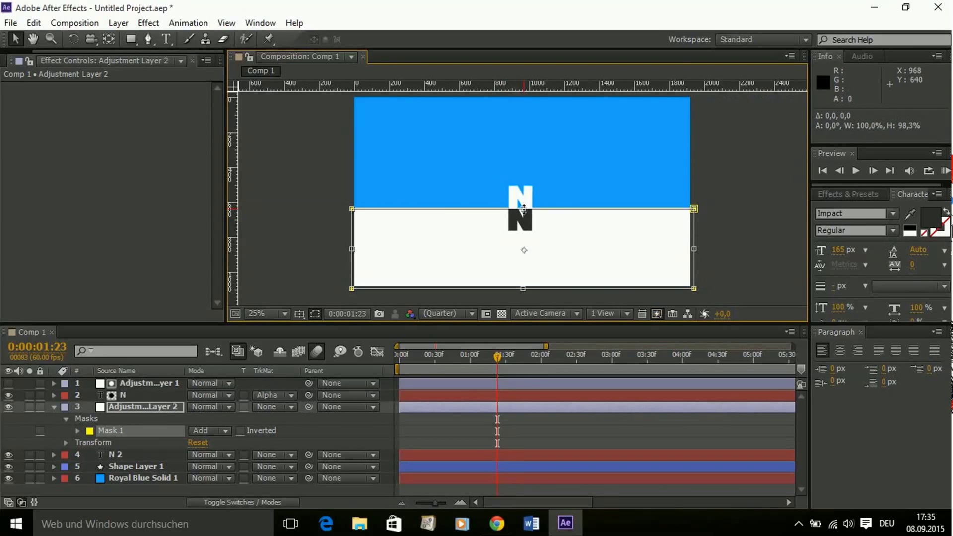
left_click(273, 418)
left_click(315, 359)
Step: Move Adjustment Layer 1 and N below Shape Layer 1
scroll(574, 210, "up", 5)
left_click(521, 287)
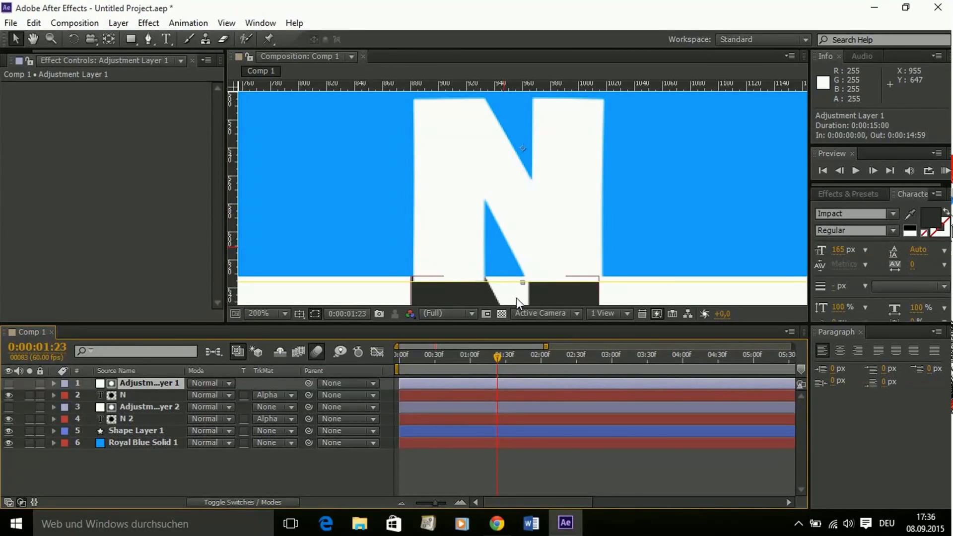
scroll(548, 213, "down", 1)
scroll(560, 281, "up", 1)
left_click(129, 395, "shift")
left_click_drag(129, 394, 130, 434)
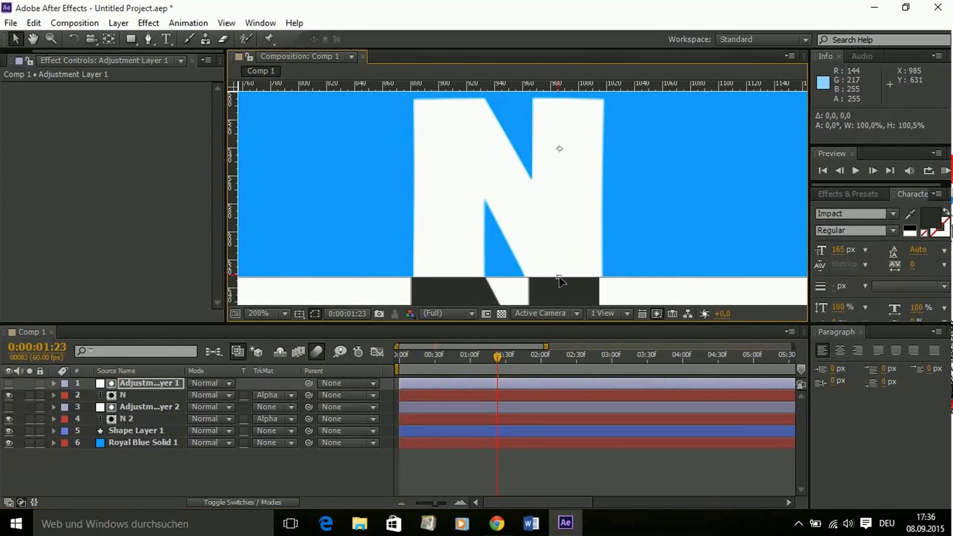
left_click(406, 304)
scroll(335, 275, "down", 6)
left_click(519, 196)
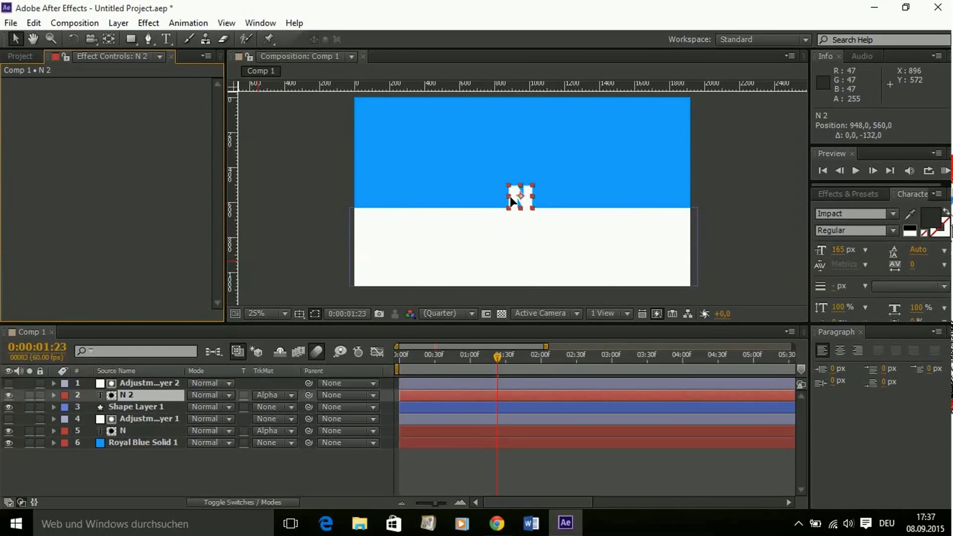
Step: Add an N position keyframe at 0:00:01:21 and copy its last position keyframes
key("u")
mouse_move(506, 358)
left_mouse_down()
mouse_move(490, 355)
mouse_move(529, 356)
left_mouse_up()
left_click_drag(516, 217, 520, 216)
key("ctrl+Up")
key("ctrl+Up")
key("ctrl+Up")
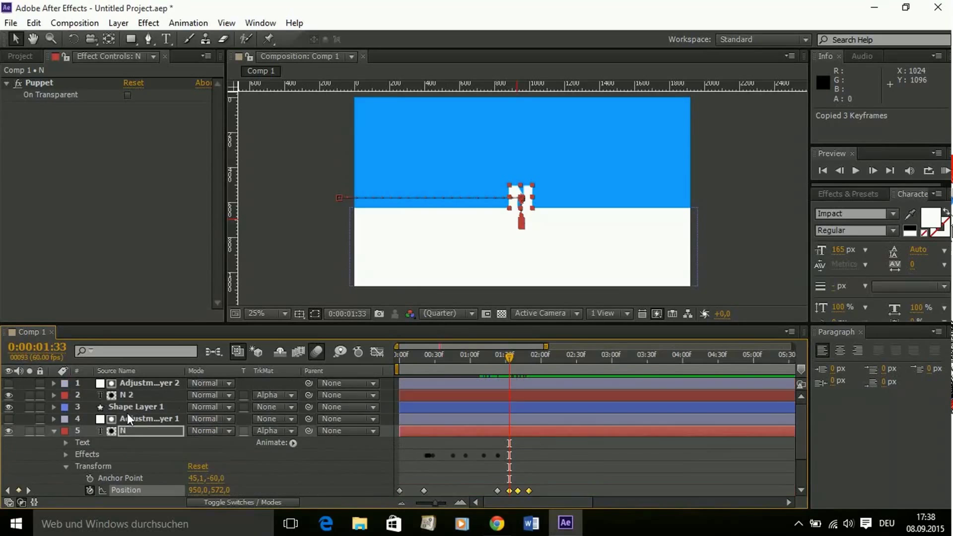
mouse_move(522, 365)
left_mouse_down()
mouse_move(509, 358)
mouse_move(525, 356)
left_mouse_up()
Step: Ease N 2's position keyframes around 1:57 in the speed graph, then preview
left_click(529, 442)
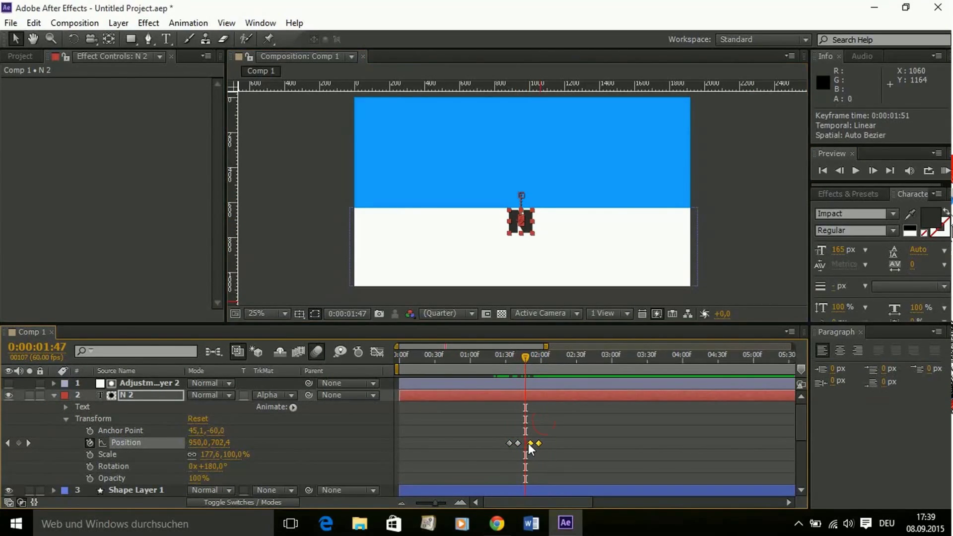
left_click(376, 352)
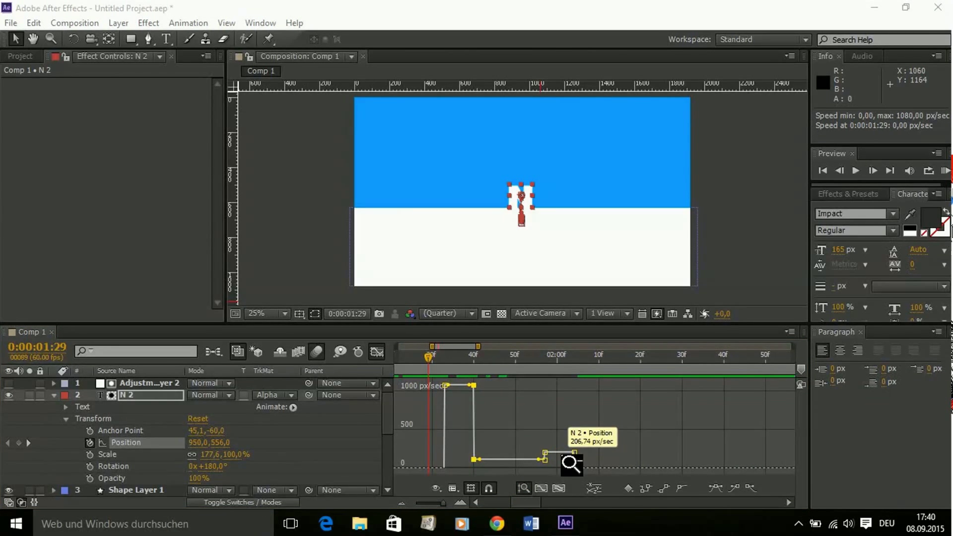
left_click(543, 460)
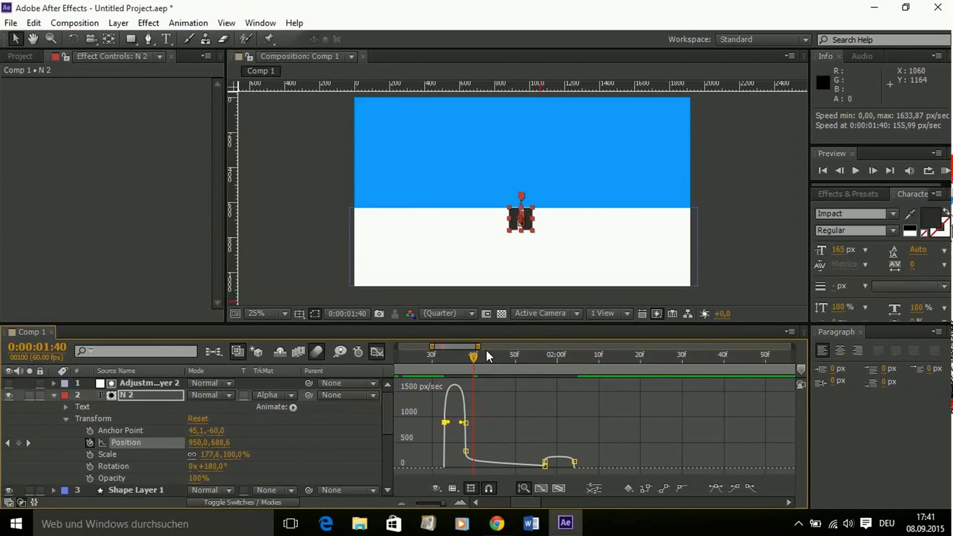
left_click_drag(544, 459, 538, 468)
left_click(647, 288)
key("space")
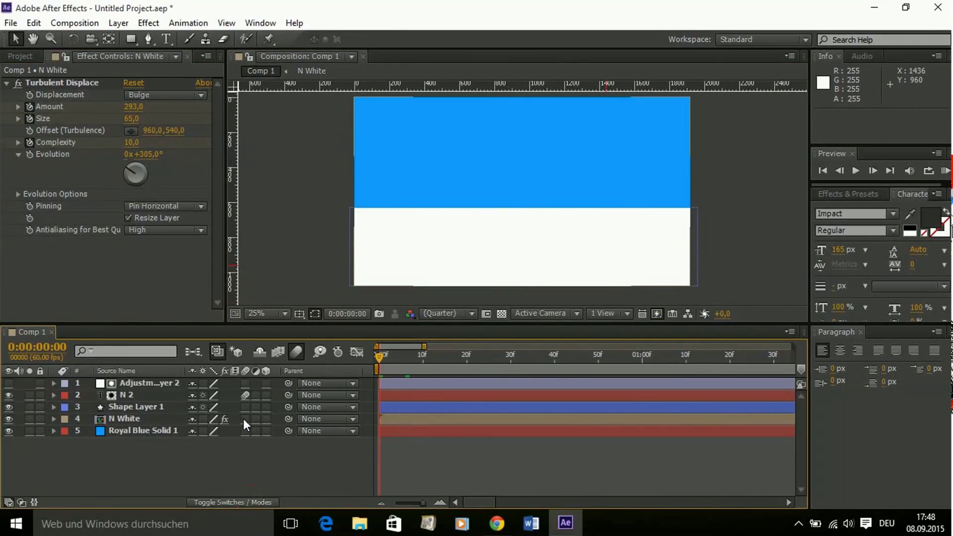
Step: Preview the turbulence effect and return to 0:00:02:12
left_click(855, 172)
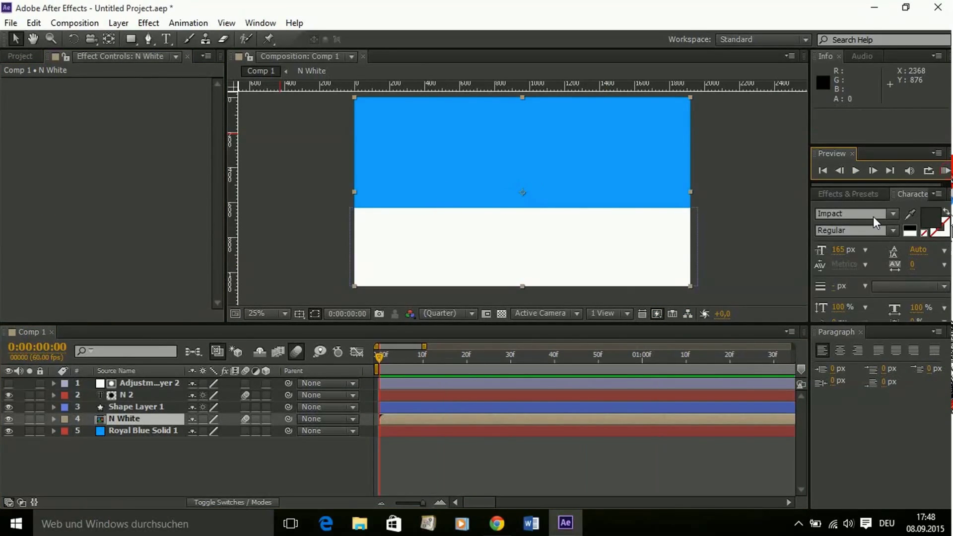
left_click_drag(948, 245, 949, 265)
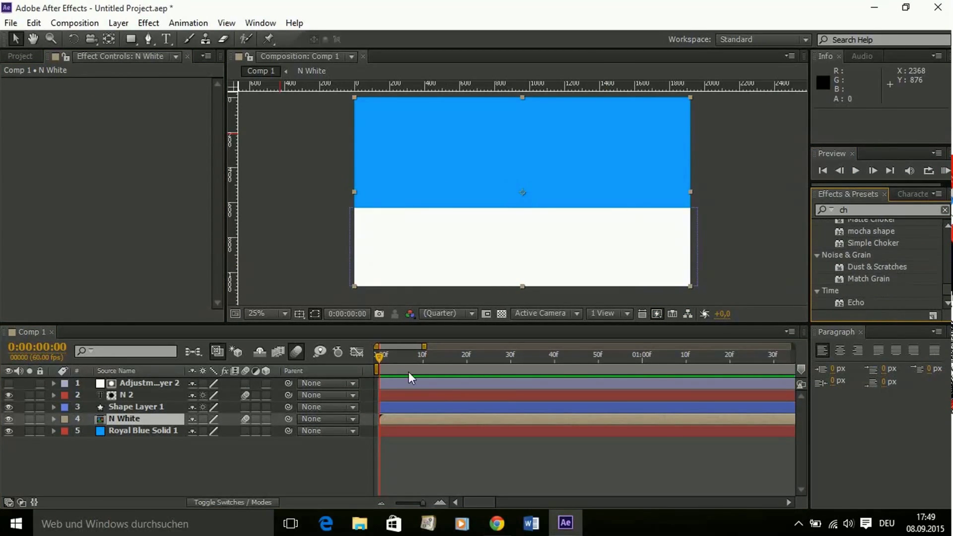
left_click_drag(587, 352, 571, 370)
Step: Keyframe Shape Layer 1's rotation from about -12° to -66° at 0:00:02:12
left_click(120, 400)
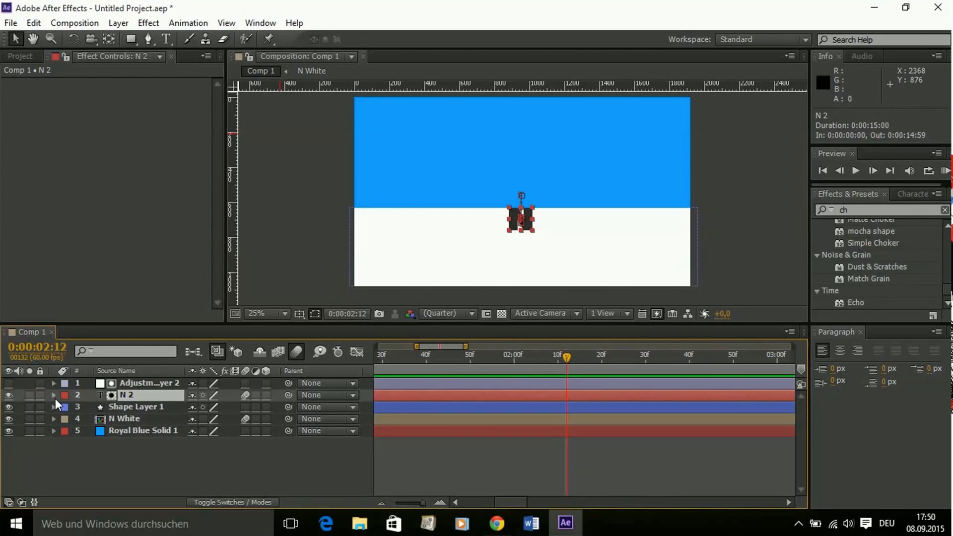
left_click(380, 240)
left_click(53, 406)
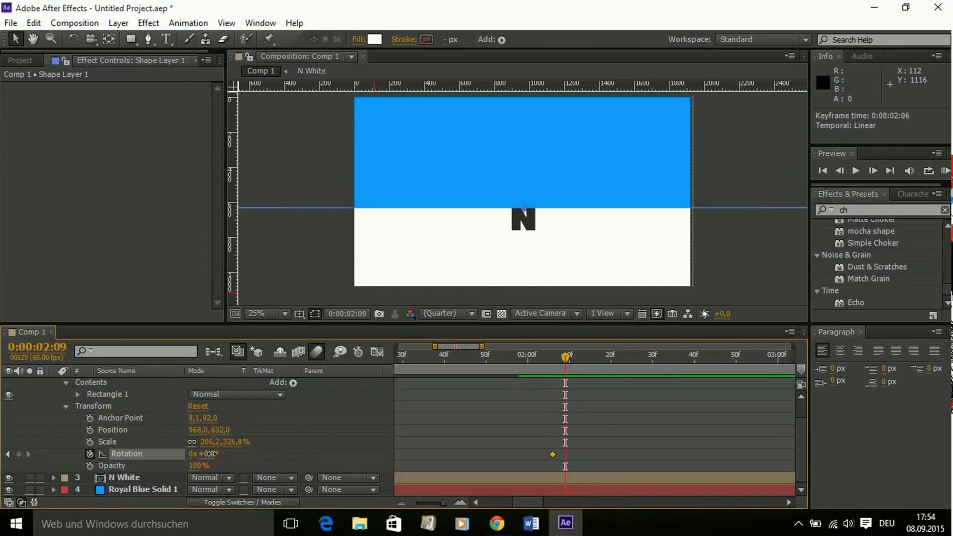
left_click_drag(211, 454, 202, 455)
left_click_drag(564, 355, 577, 355)
left_click_drag(202, 453, 177, 460)
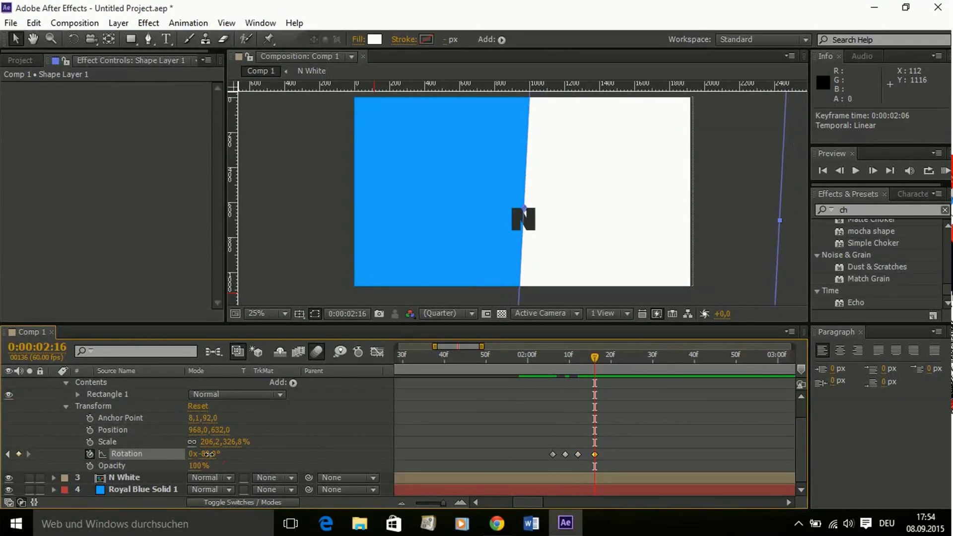
key("shift+F3")
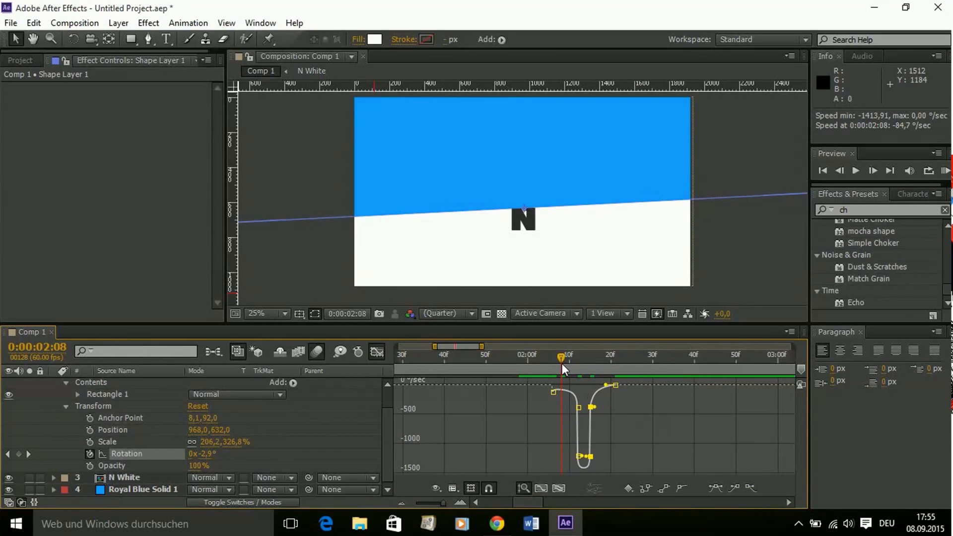
key("shift+F3")
left_click(133, 383)
left_click_drag(561, 354, 469, 354)
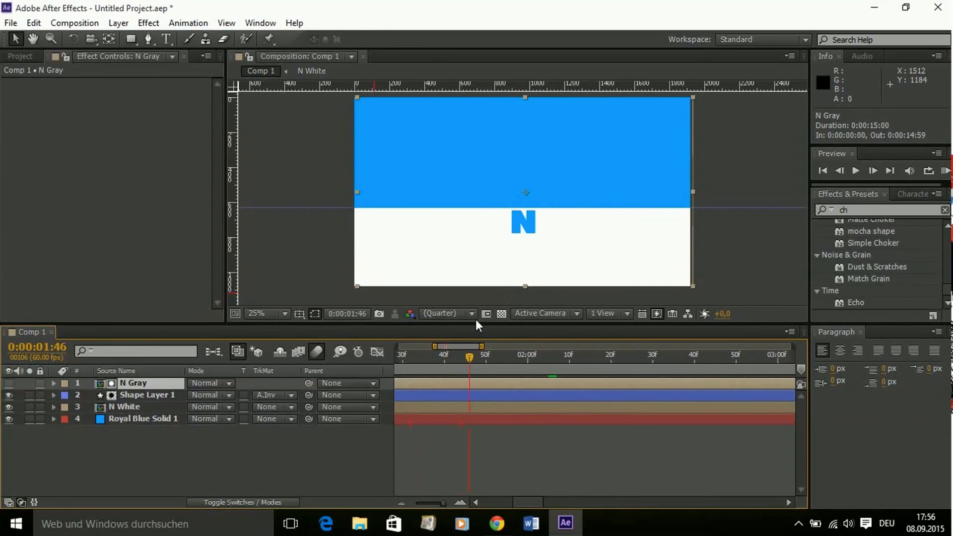
Step: At 2:19, type a D and mirror it horizontally at a larger size
left_click(606, 354)
key("ctrl+t")
left_click(310, 189)
type("D")
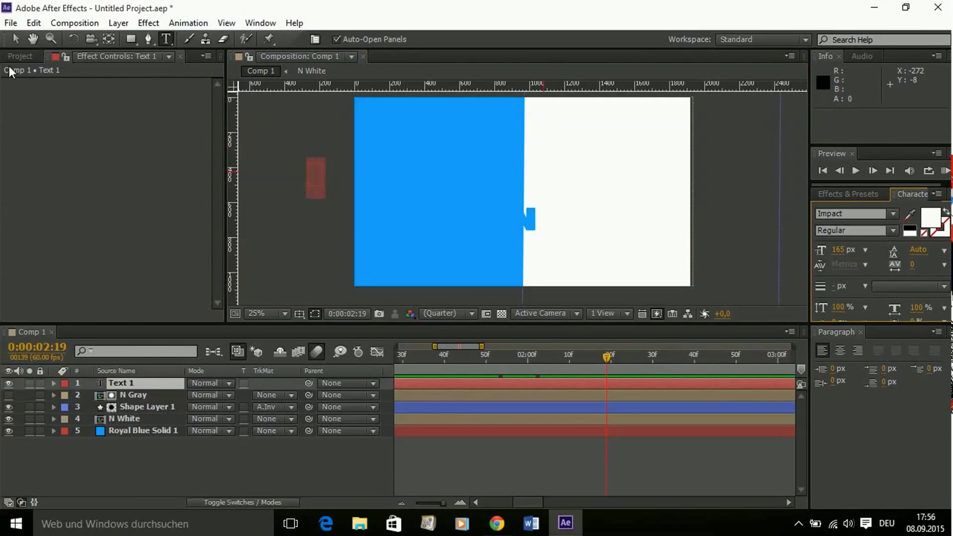
left_click_drag(308, 176, 513, 223)
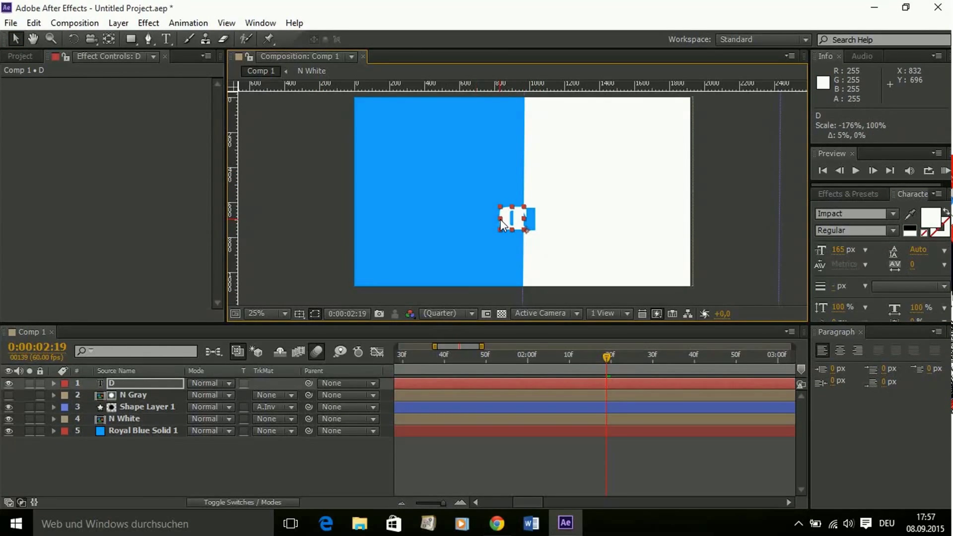
Step: Check the N Gray layer's transform values while scrubbing the timeline
left_click(133, 396)
left_click(53, 395)
left_click(66, 406)
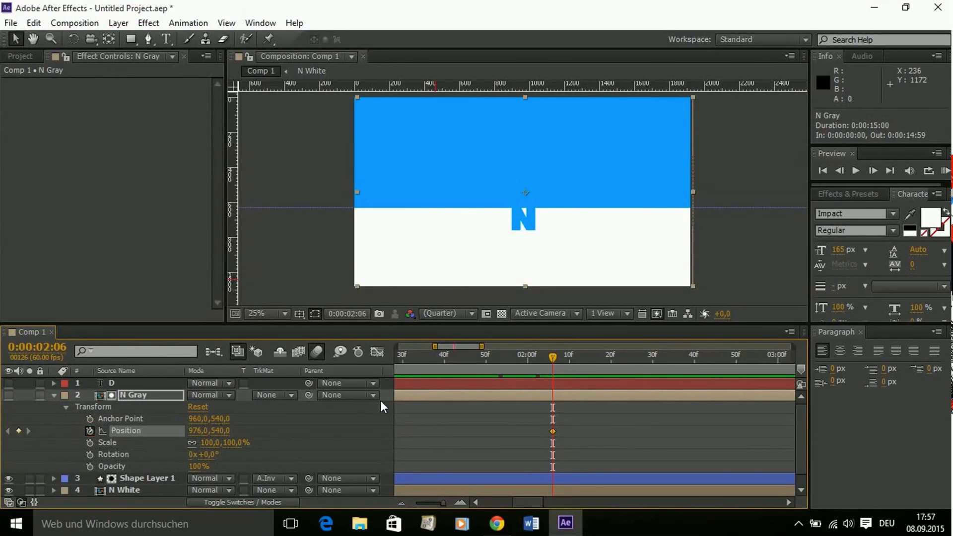
left_click_drag(588, 355, 618, 358)
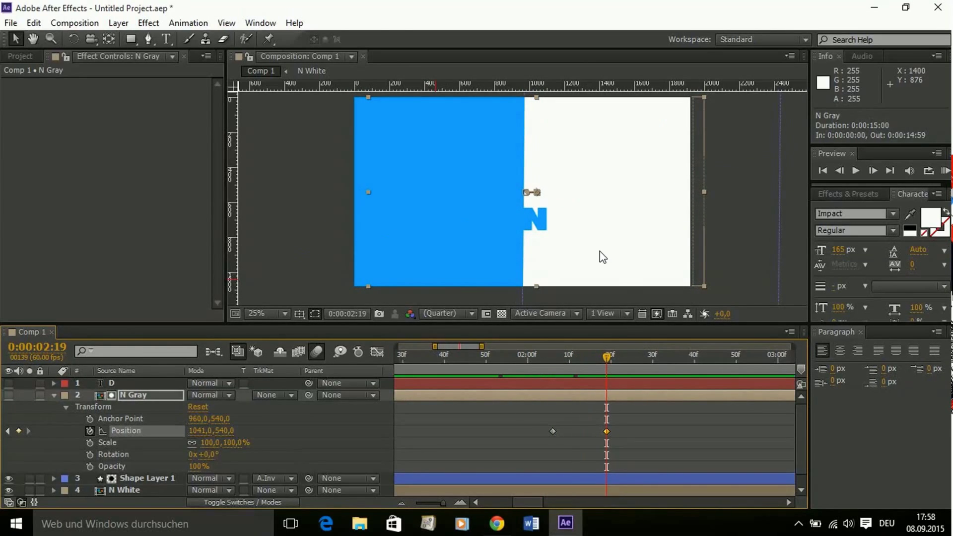
Step: Add an adjustment layer masked over the blue left half as the D's Alpha matte
right_click(96, 452)
mouse_move(149, 299)
left_click(372, 412)
key("q")
left_click_drag(350, 94, 506, 303)
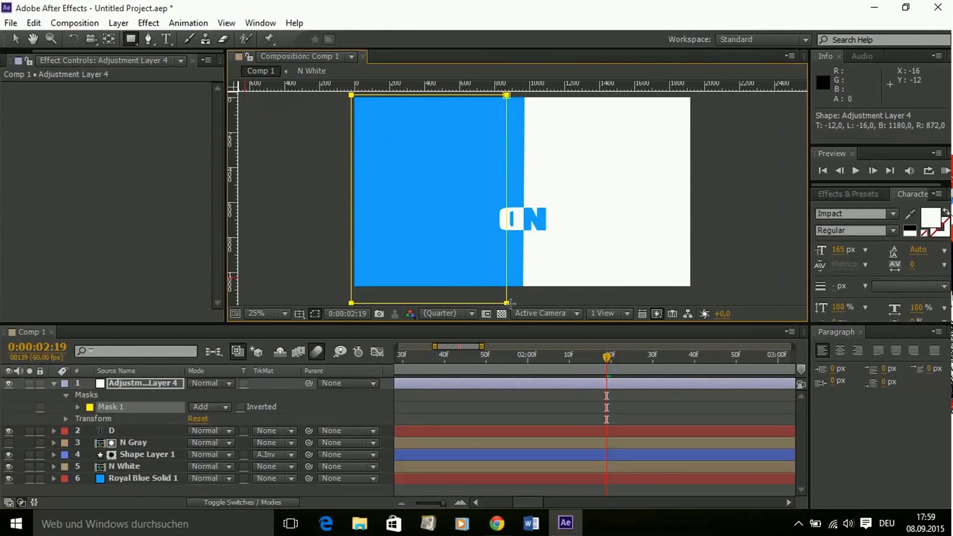
left_click(273, 430)
left_click(327, 366)
Step: Keyframe the D's resting position at 2:42 and ease its slide in the speed graph
left_click(53, 430)
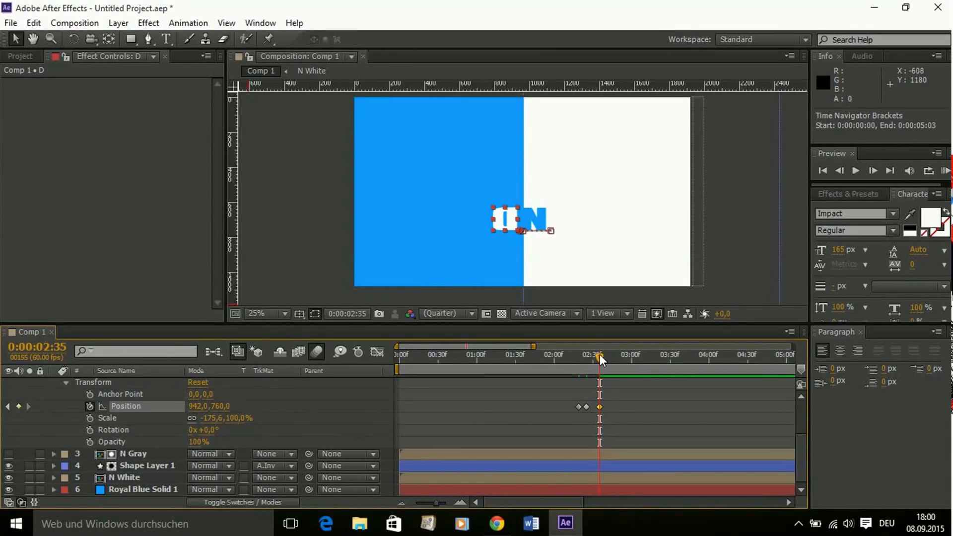
left_click_drag(600, 354, 608, 354)
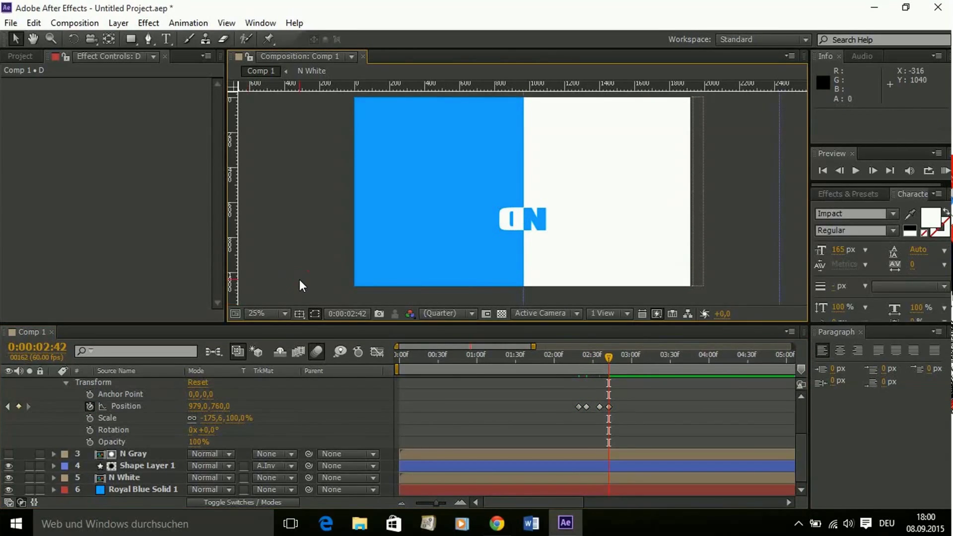
key("shift+F3")
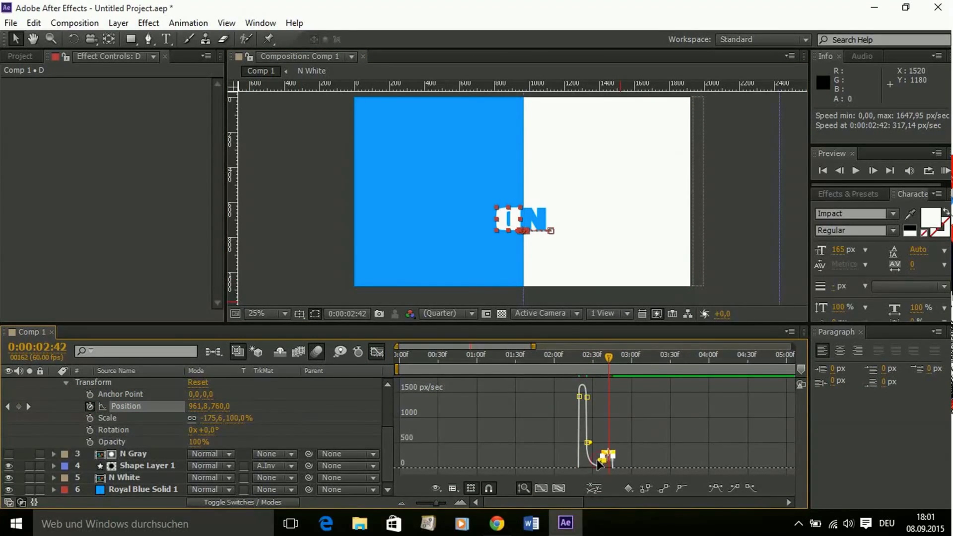
left_click_drag(599, 462, 551, 454)
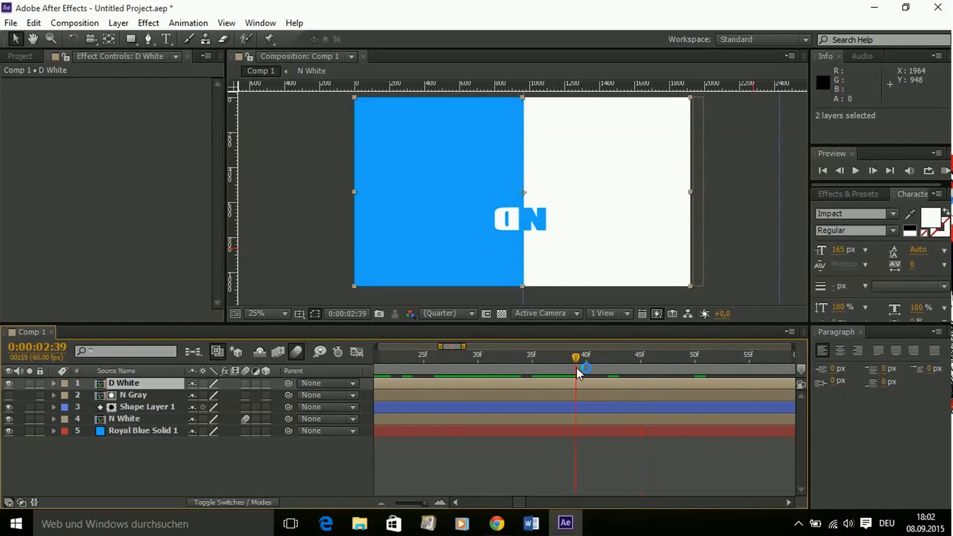
Step: Type 'ienormalny' right after the N
left_click(167, 38)
left_click(591, 230)
type("ienormalnz")
key("BackSpace")
type("y")
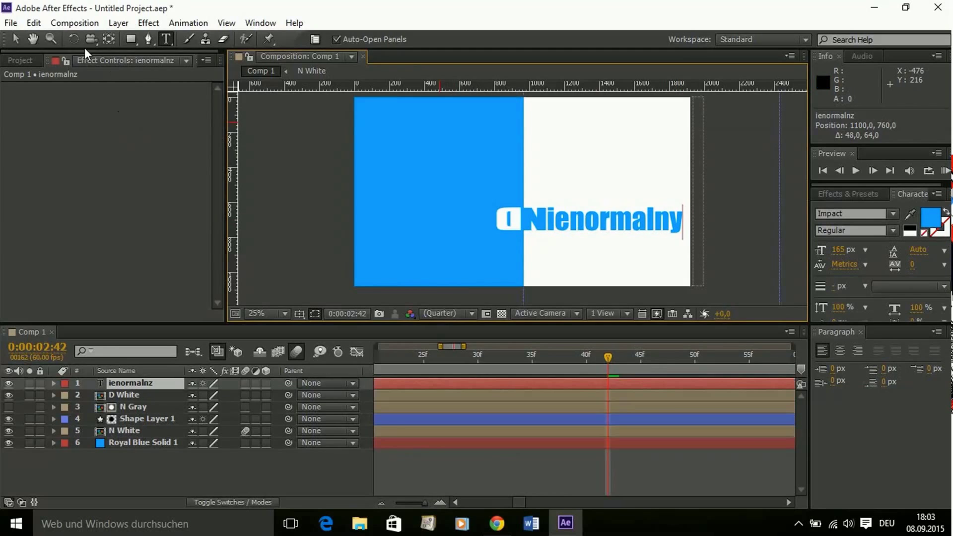
Step: Add an adjustment layer masked around the text as its Alpha matte
key("ctrl+alt+y")
key("q")
left_click_drag(545, 205, 693, 235)
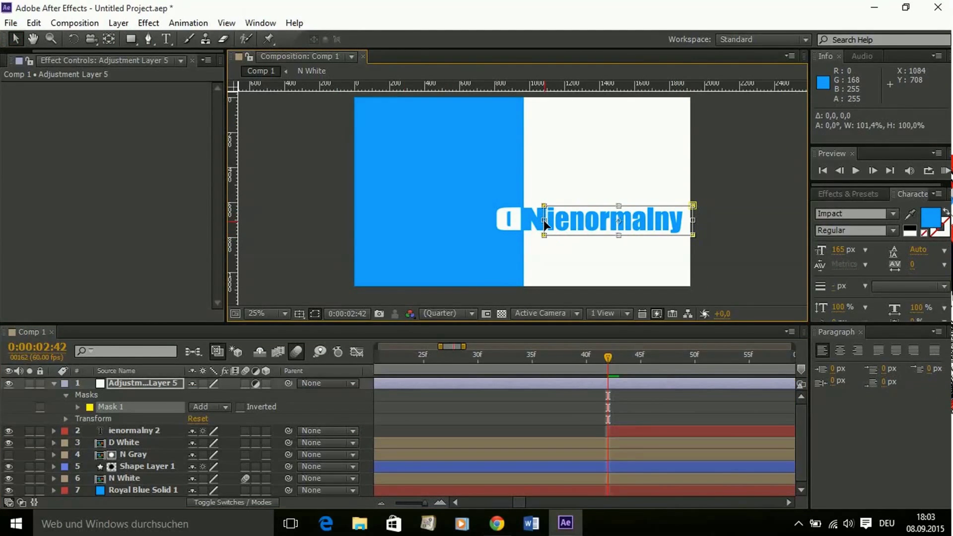
left_click(278, 430)
left_click(297, 372)
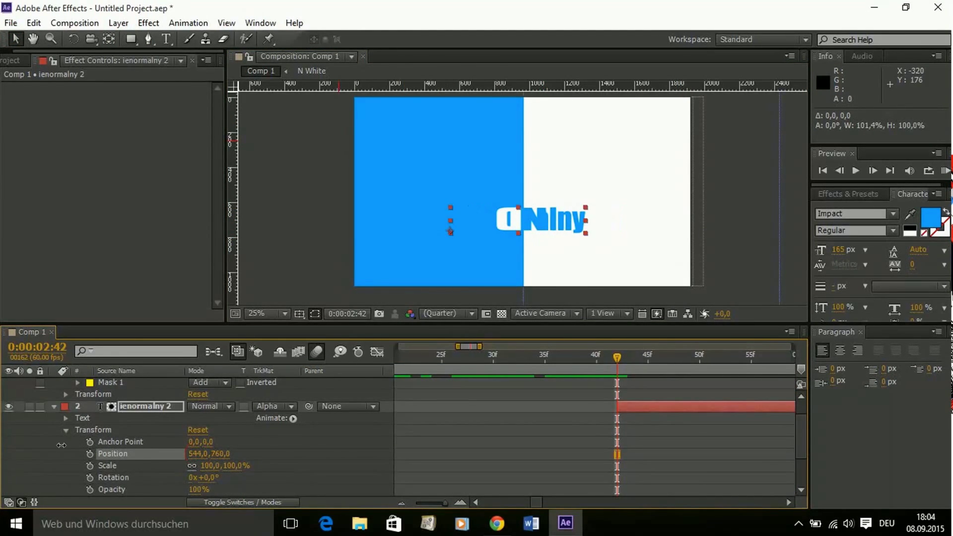
Step: Keyframe the text sliding out to its 2:58 position and ease it in the speed graph
key("minus")
left_click(765, 356)
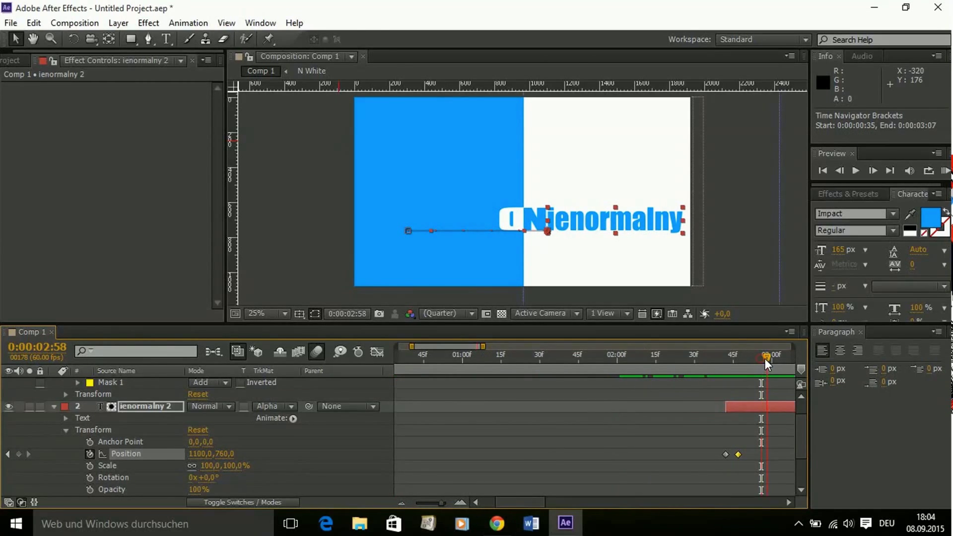
left_click_drag(180, 454, 176, 454)
left_click(217, 501)
left_click_drag(754, 357, 626, 456)
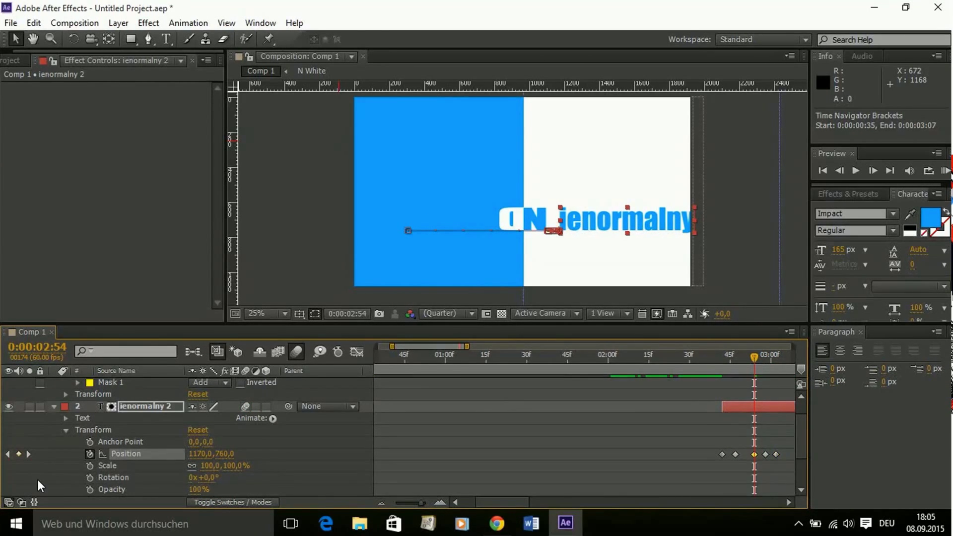
left_click(354, 355)
left_click(668, 459)
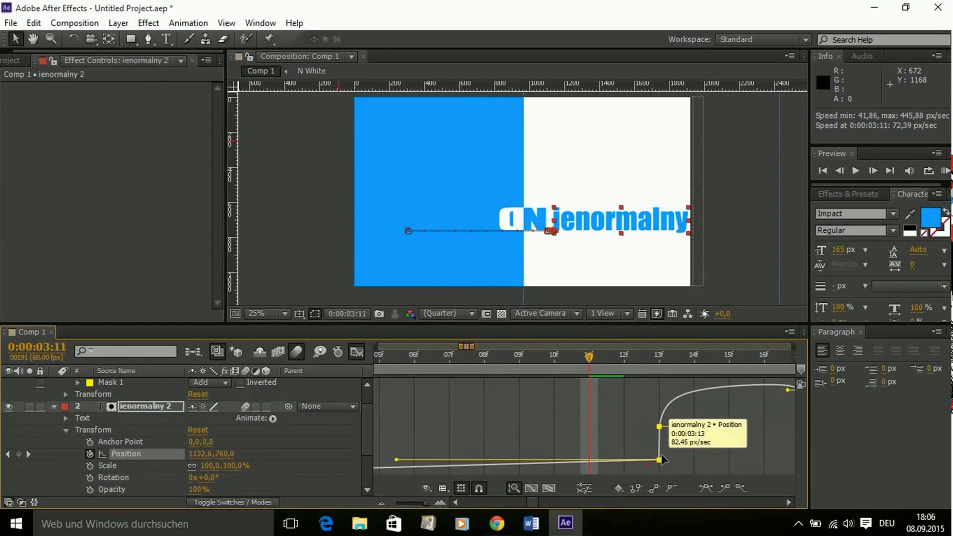
Step: Preview the animation and precompose the text with its matte
left_click(855, 170)
left_click(858, 171)
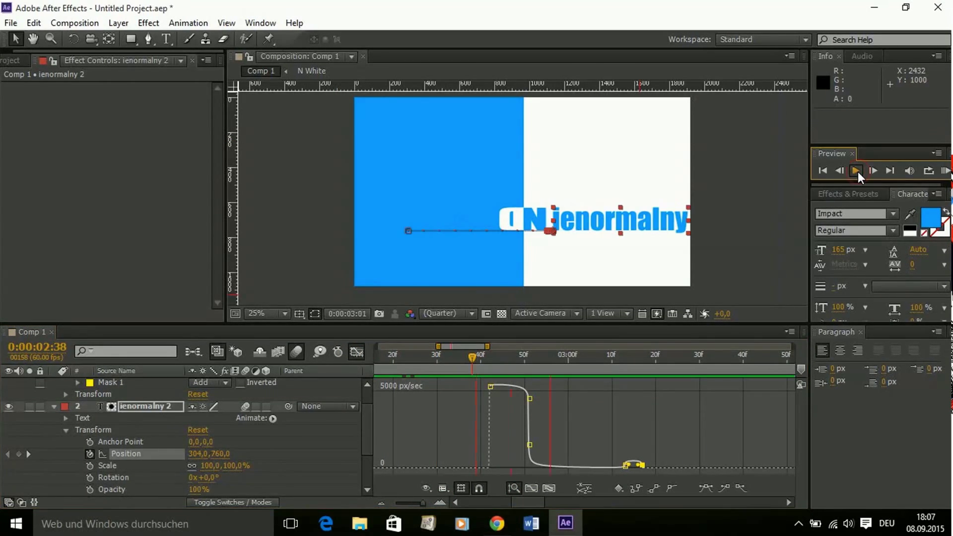
key("ctrl+shift+c")
Step: Confirm the precomp, then add 'esign' text mirrored horizontally beside the D
key("Return")
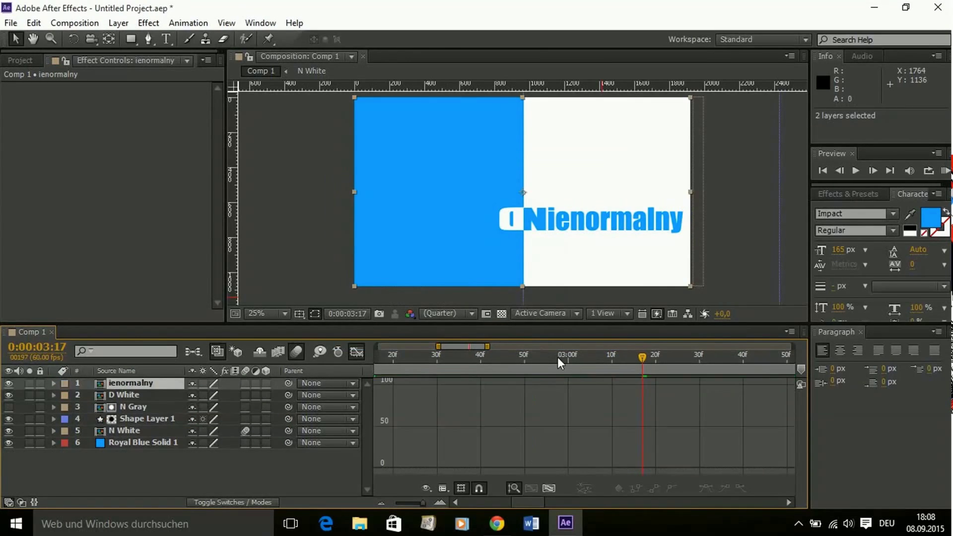
key("ctrl+alt+shift+t")
type("esign")
left_click_drag(370, 221, 431, 219)
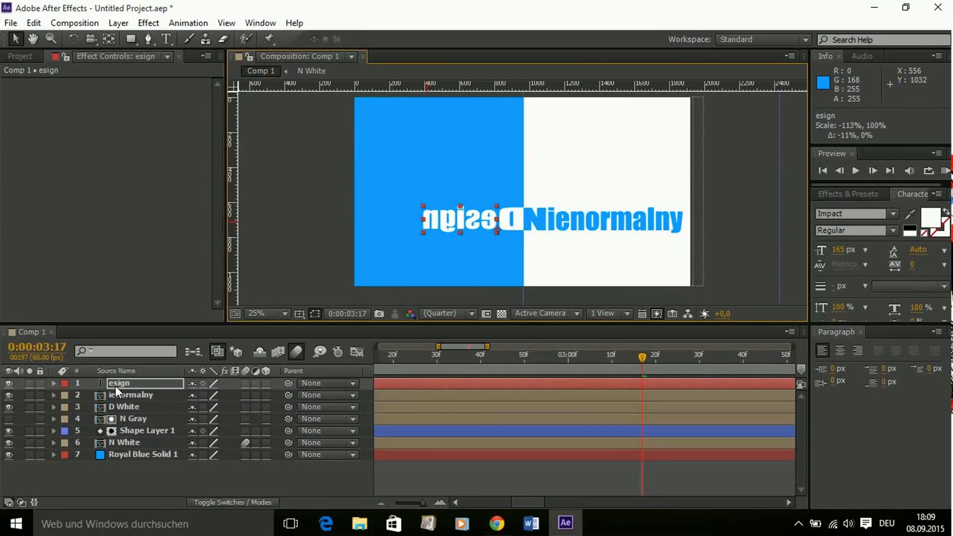
Step: Keyframe 'esign' sliding left out of the D and ease its position keyframes
left_click(65, 418)
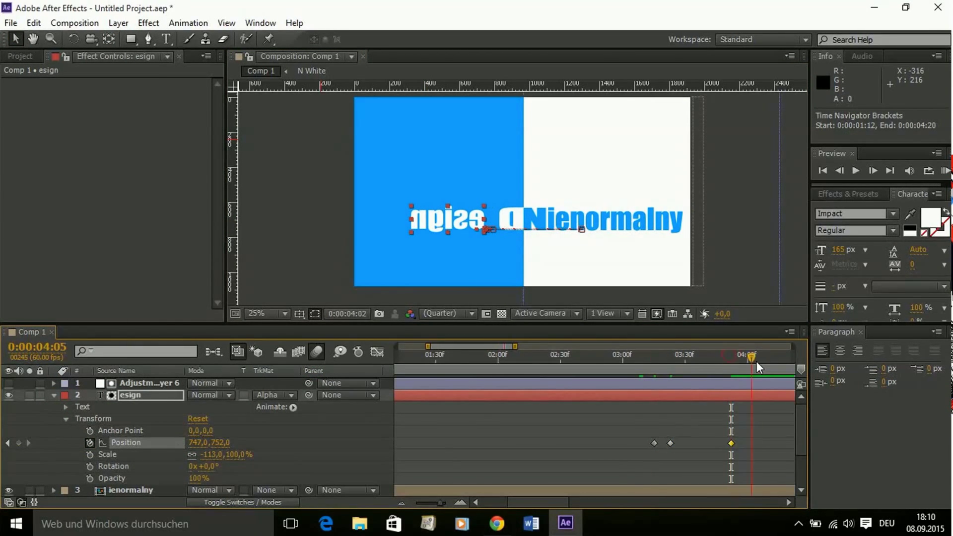
left_click_drag(756, 361, 576, 368)
key("shift+F3")
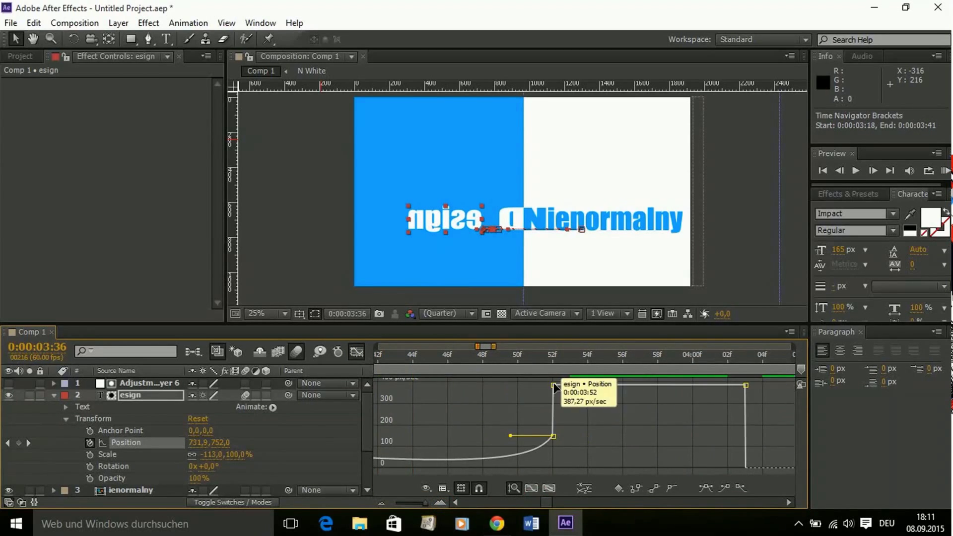
key("shift+F3")
left_click(415, 357)
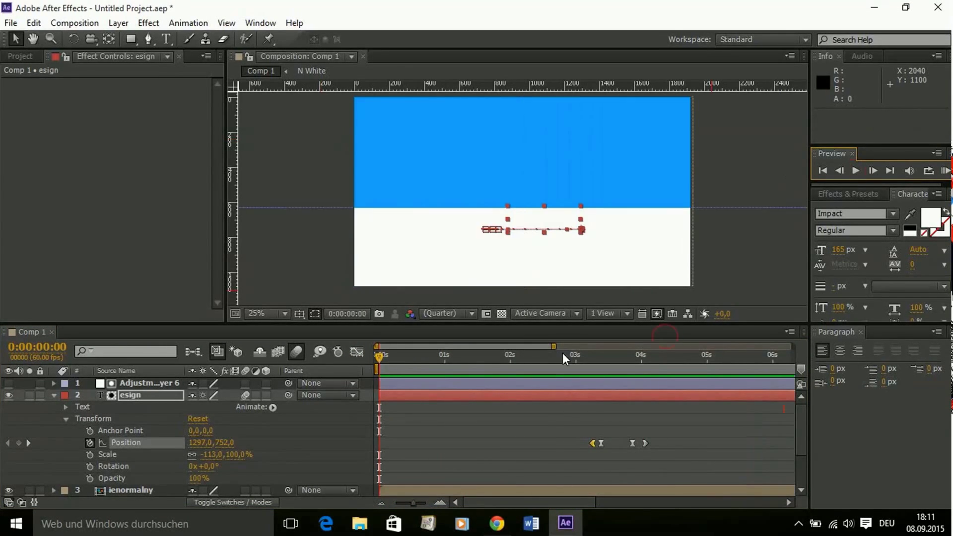
double_click(644, 442)
key("Return")
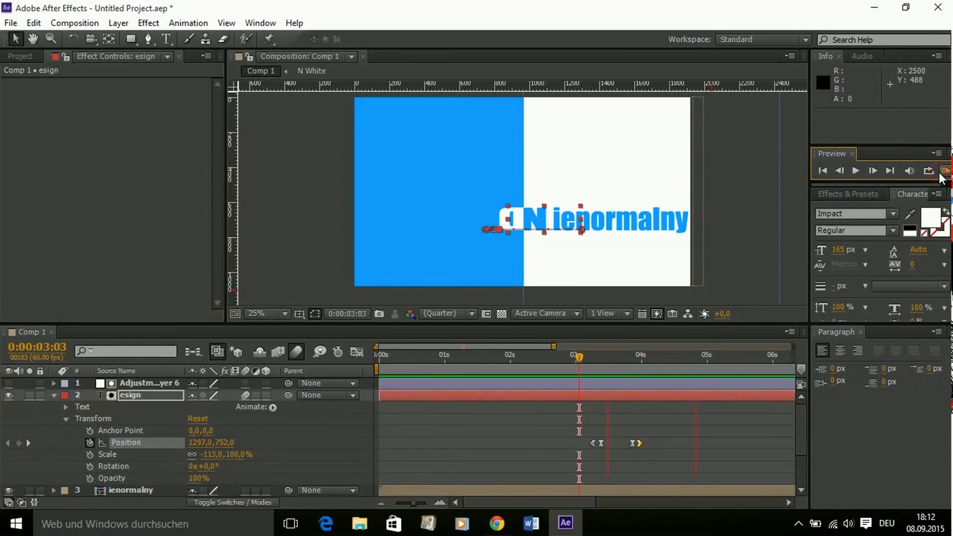
left_click_drag(645, 356, 643, 357)
left_click_drag(645, 426, 632, 454)
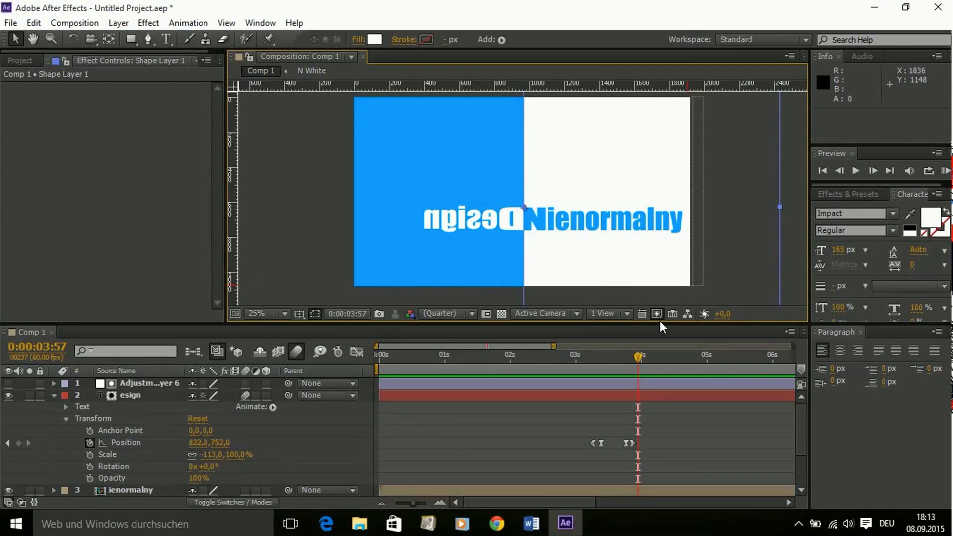
Step: Precompose the esign layer with its matte as 'Esing', then all text layers down to N Gray as 'Text'
left_click(131, 380, "shift")
key("ctrl+shift+c")
type("Esing")
key("Return")
left_click(133, 419, "shift")
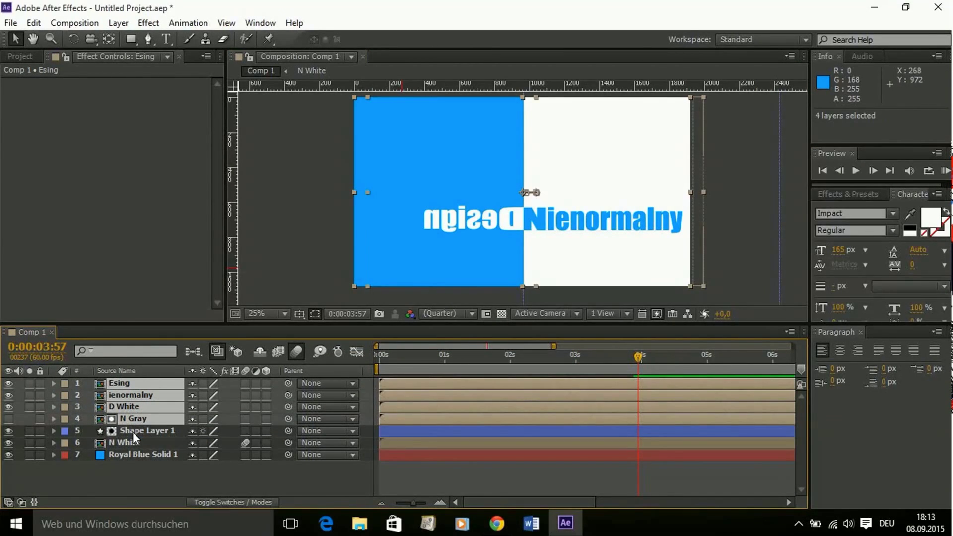
key("ctrl+shift+c")
type("Text")
key("Return")
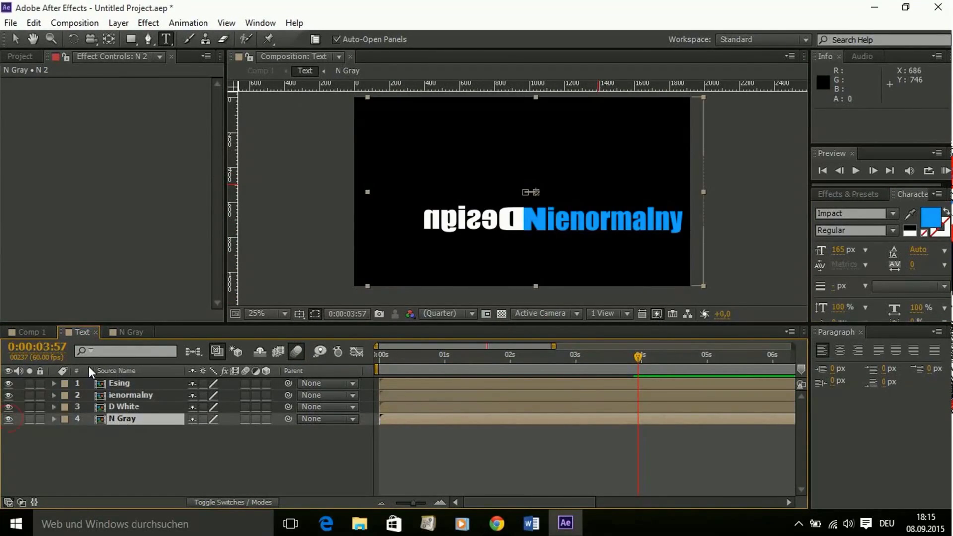
Step: Raise the Text layer with Position keyframes at 4:29 and 4:44, shifting the last one to about 4:32
left_click_drag(540, 357, 640, 357)
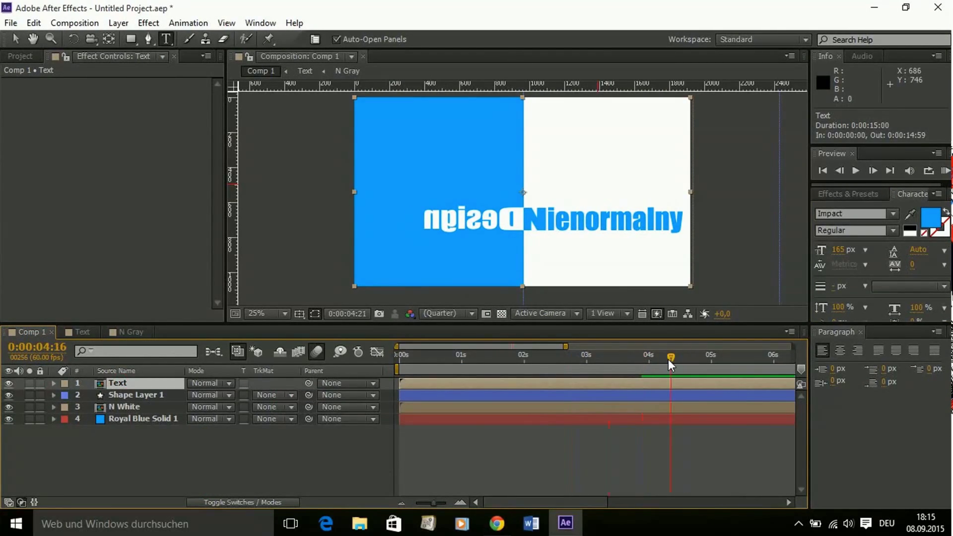
left_click(53, 383)
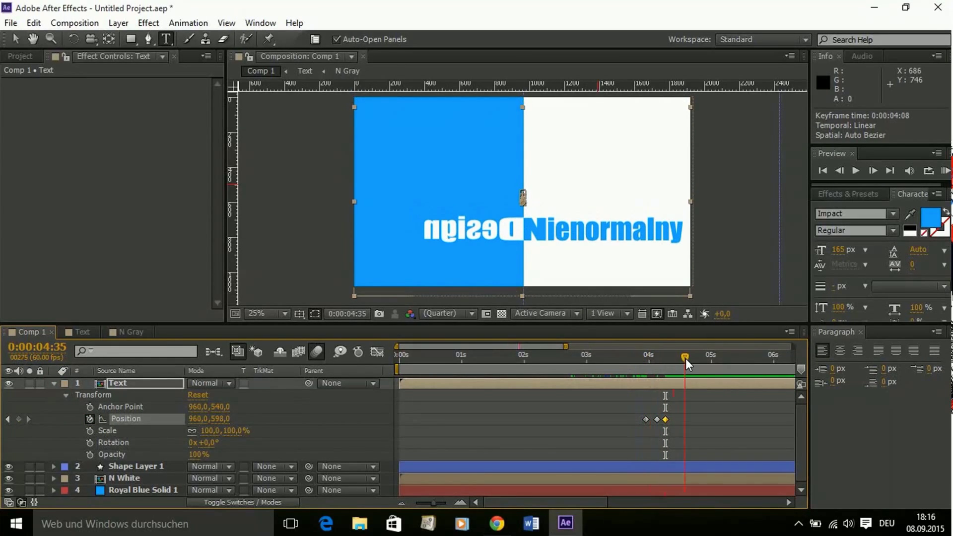
left_click_drag(654, 357, 695, 357)
scroll(745, 240, "down", 1)
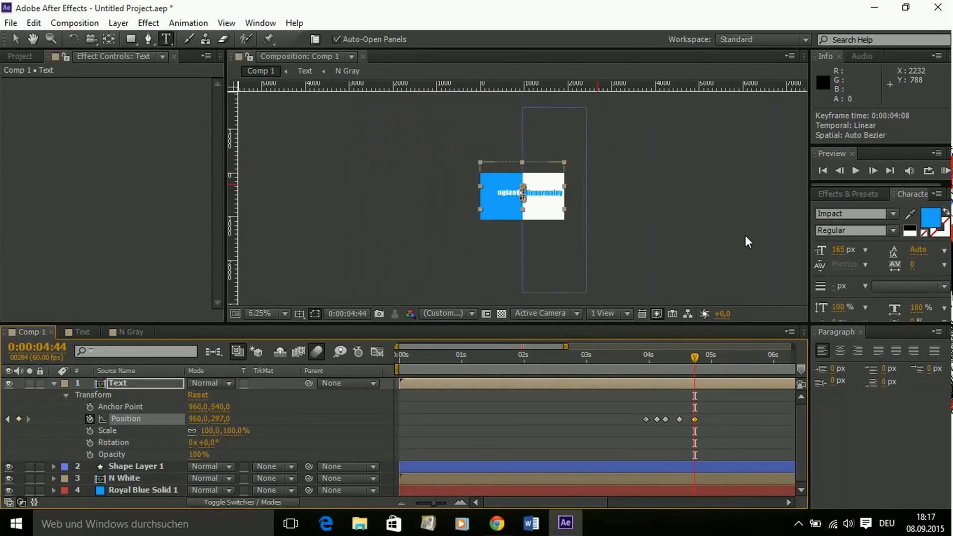
left_click_drag(219, 418, 256, 417)
left_click_drag(694, 419, 680, 424)
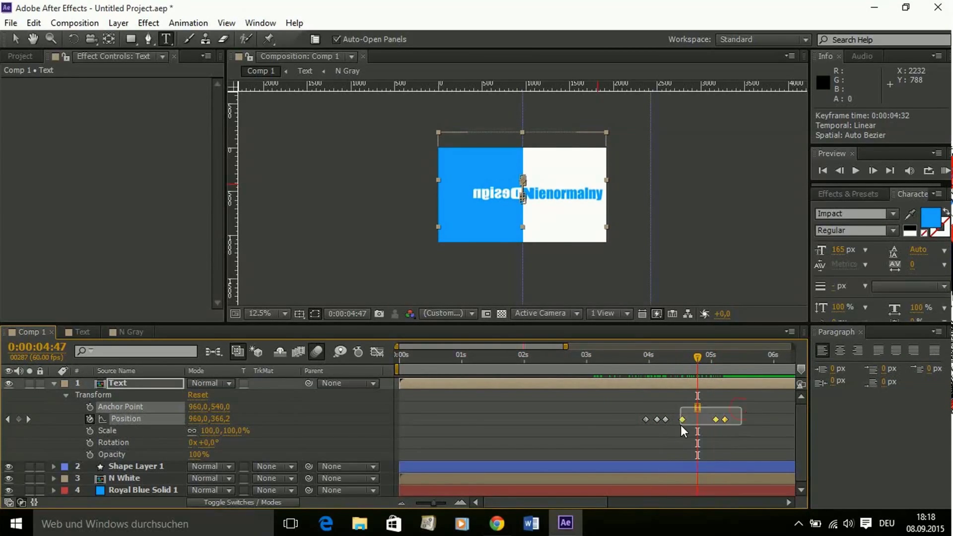
Step: Enable Rotation keyframing on the Text layer and move its anchor point down to the divider
left_click(89, 442)
scroll(522, 196, "up", 3)
key("y")
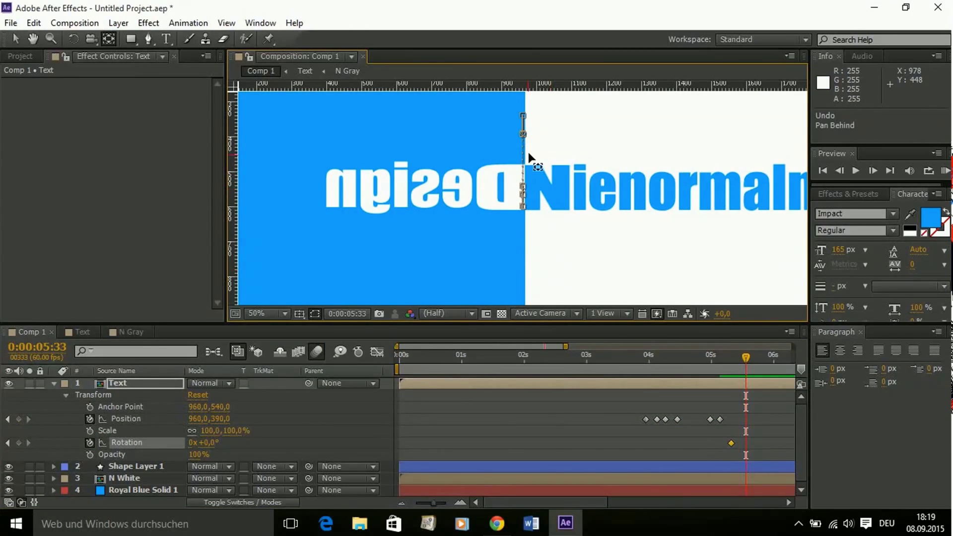
left_click_drag(524, 155, 523, 191)
Step: Keyframe the Text layer's Rotation at 0° at 6:52 and −180° at 7:24
left_click_drag(565, 346, 792, 346)
left_click_drag(544, 357, 579, 358)
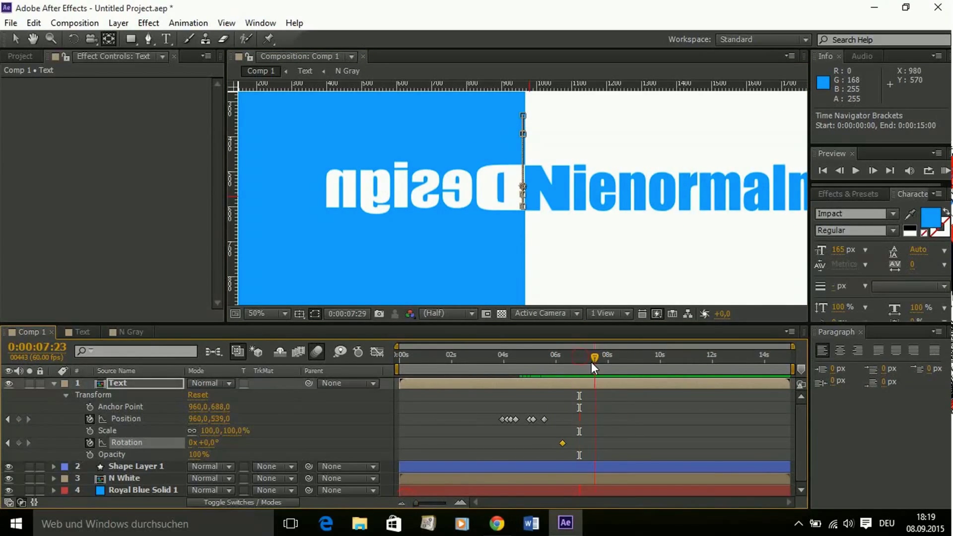
left_click_drag(211, 442, 204, 444)
left_click_drag(579, 357, 592, 357)
left_click_drag(204, 442, 111, 463)
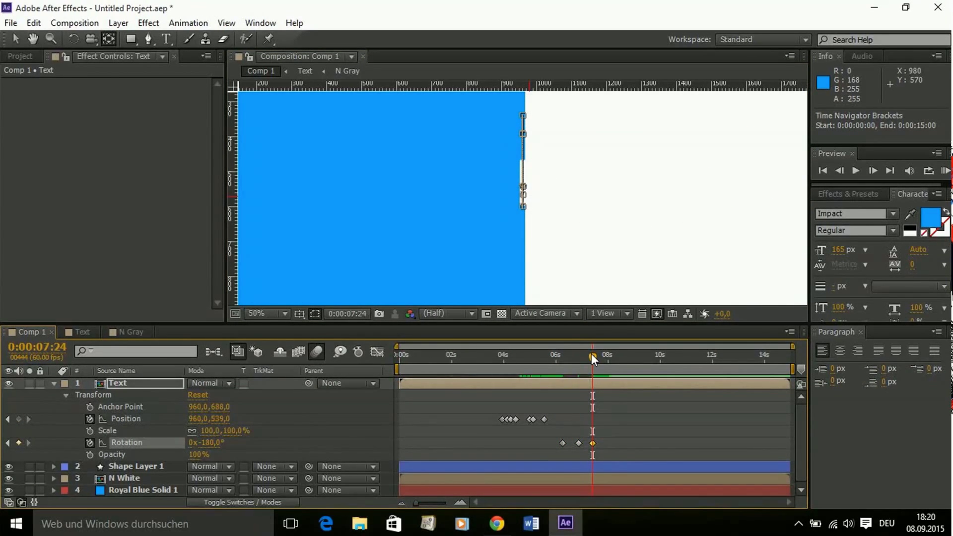
mouse_move(592, 357)
left_mouse_down()
mouse_move(578, 357)
mouse_move(592, 357)
left_mouse_up()
Step: Reveal Shape Layer 1's contents and transform properties
left_click(132, 466)
left_click(53, 466)
scroll(220, 450, "down", 3)
scroll(219, 448, "down", 3)
scroll(66, 407, "up", 3)
Step: Check the flipped text at 7:24, then RAM-preview the animation from 5:17
left_click(53, 429)
left_click(115, 382)
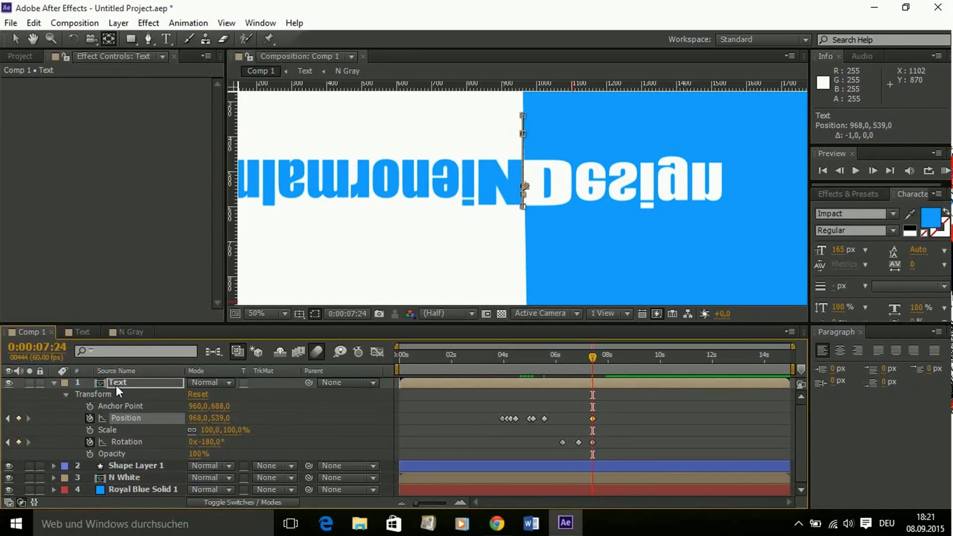
left_click(285, 231)
scroll(553, 228, "up", 2)
scroll(543, 249, "down", 3)
left_click(533, 359)
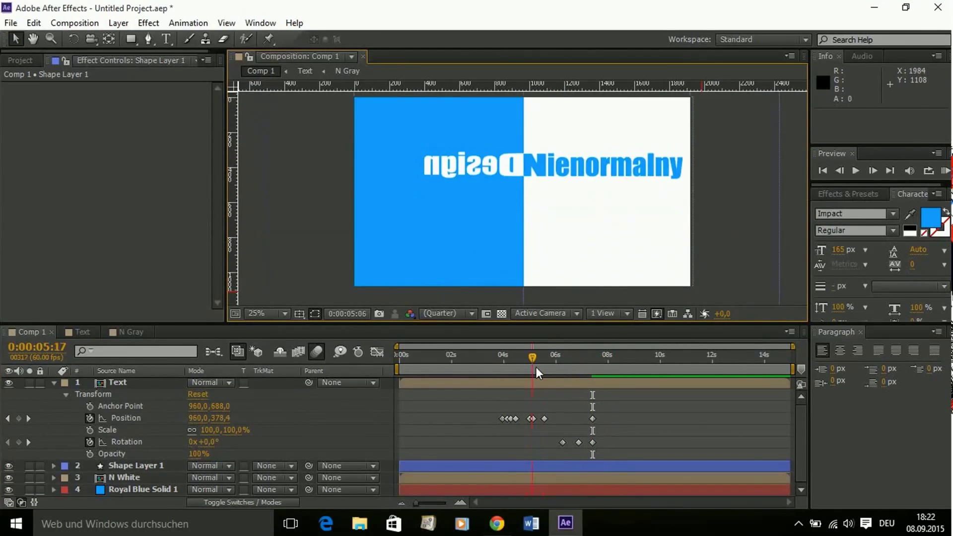
key("F4")
left_click(945, 170)
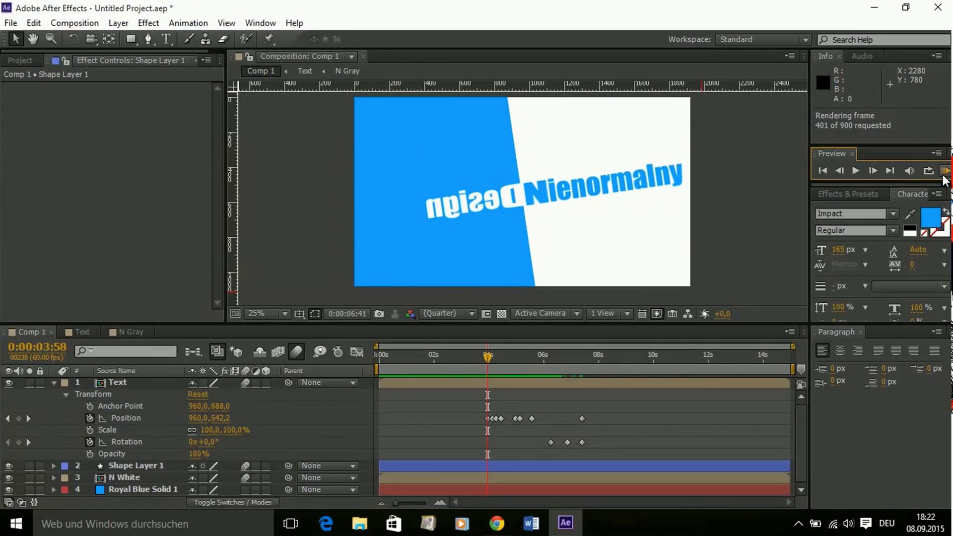
Step: Shift the later Position and Rotation keyframes slightly earlier and keyframe the anchor point at 960,690
left_click_drag(425, 356, 542, 369)
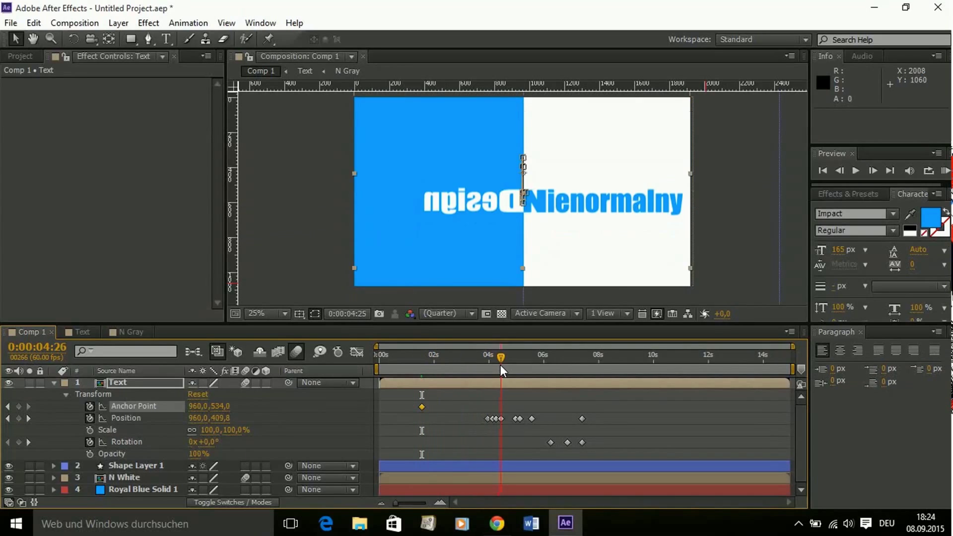
left_click_drag(500, 369, 496, 369)
mouse_move(584, 410)
left_mouse_down()
mouse_move(505, 446)
mouse_move(508, 418)
left_mouse_up()
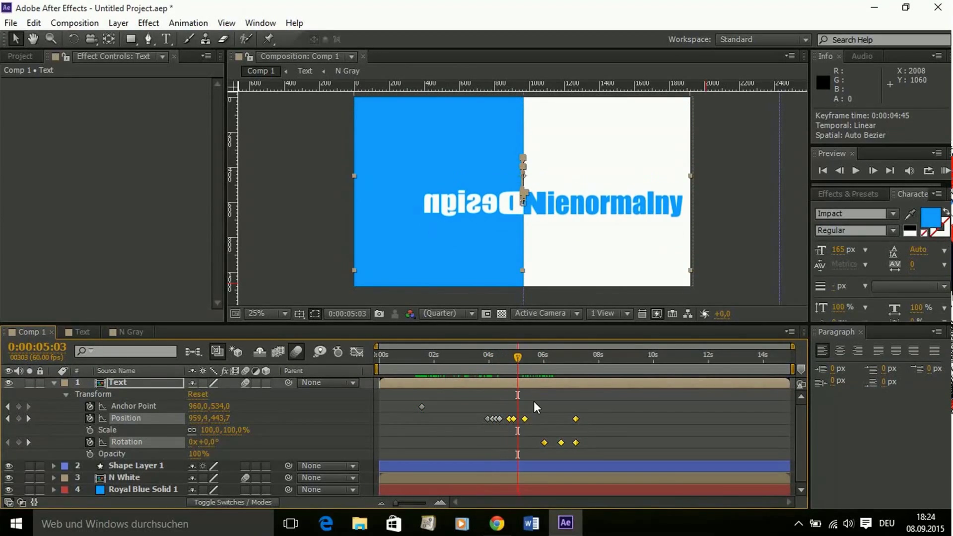
left_click_drag(524, 356, 569, 357)
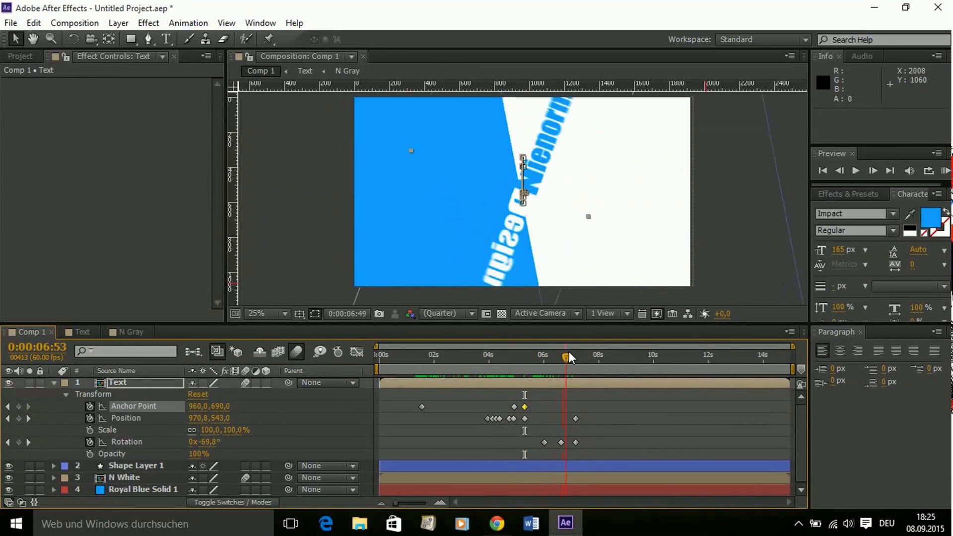
Step: Select Shape Layer 1's rotation keyframes and add a Position keyframe to it
left_click(53, 466)
left_click(127, 477)
left_click_drag(203, 477, 224, 457)
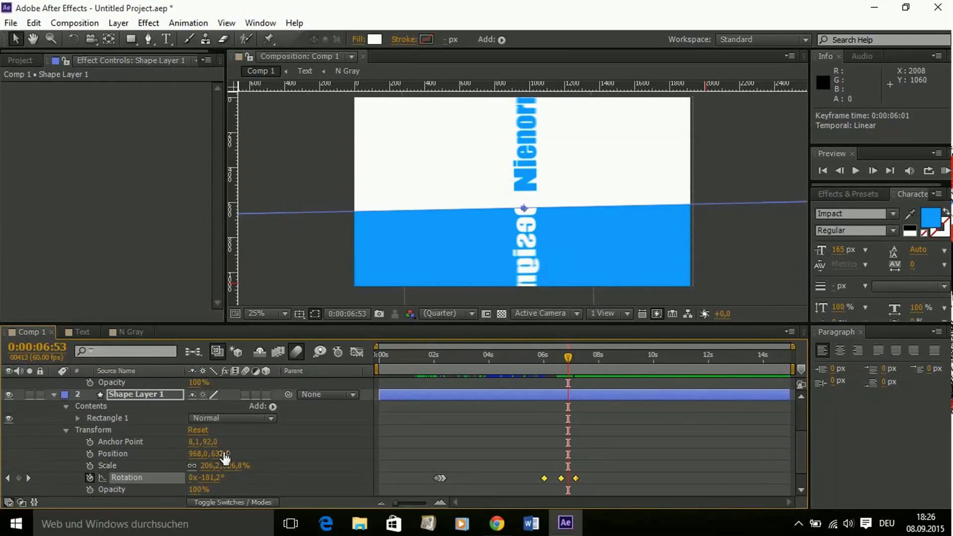
left_click(90, 453)
Step: Set Shape Layer 1's position to 968,535 and recentre the esign anchor point on the text
left_click_drag(568, 356, 576, 358)
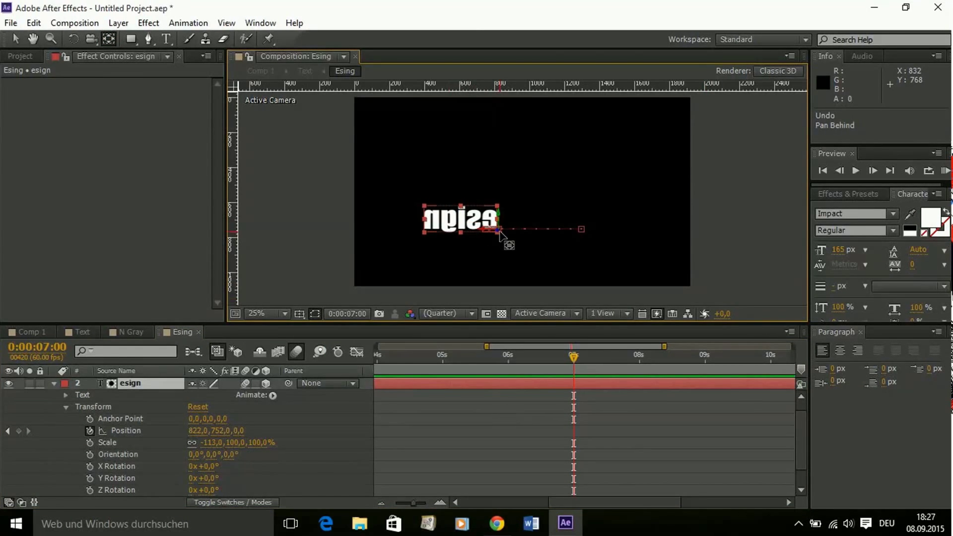
left_click_drag(498, 230, 460, 219)
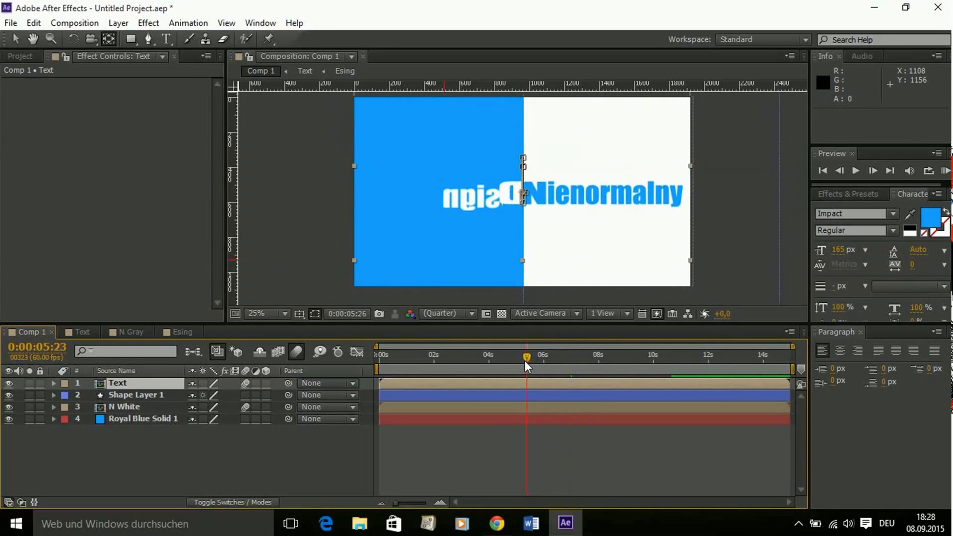
left_click_drag(524, 360, 591, 356)
Step: Inside the Text precomp, keyframe Esing's X Rotation from 7:47 to about 9 seconds
double_click(125, 385)
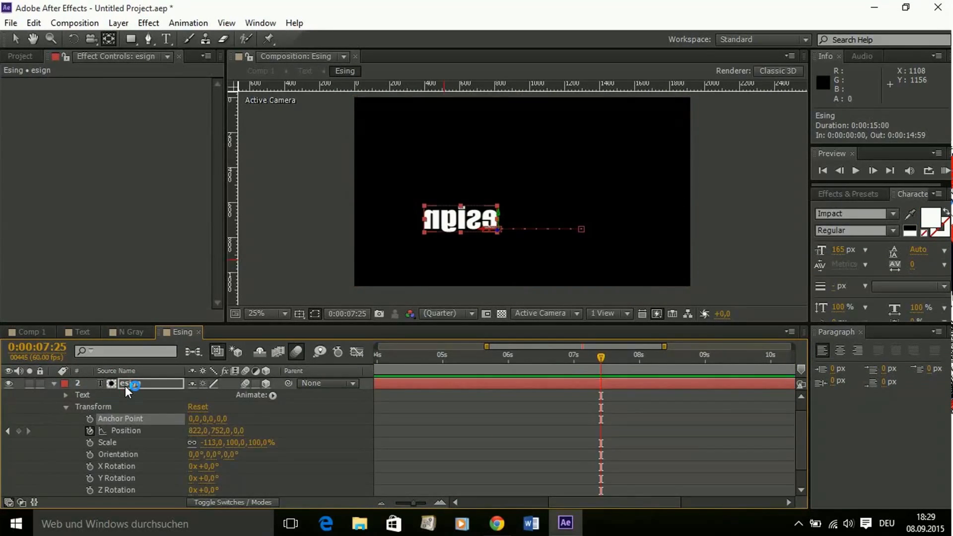
left_click(53, 383)
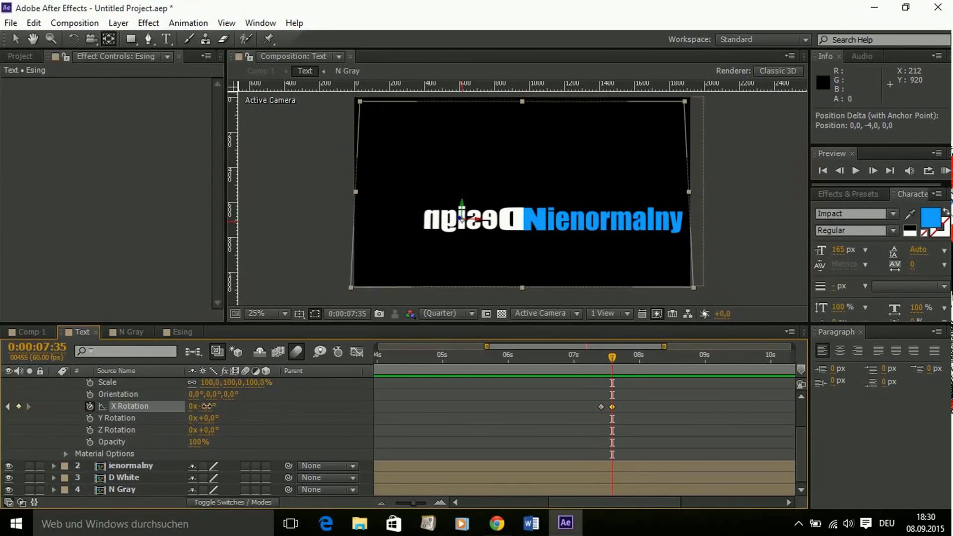
left_click_drag(600, 357, 650, 358)
left_click_drag(203, 405, 223, 406)
left_click_drag(650, 359, 692, 359)
left_click_drag(204, 406, 223, 406)
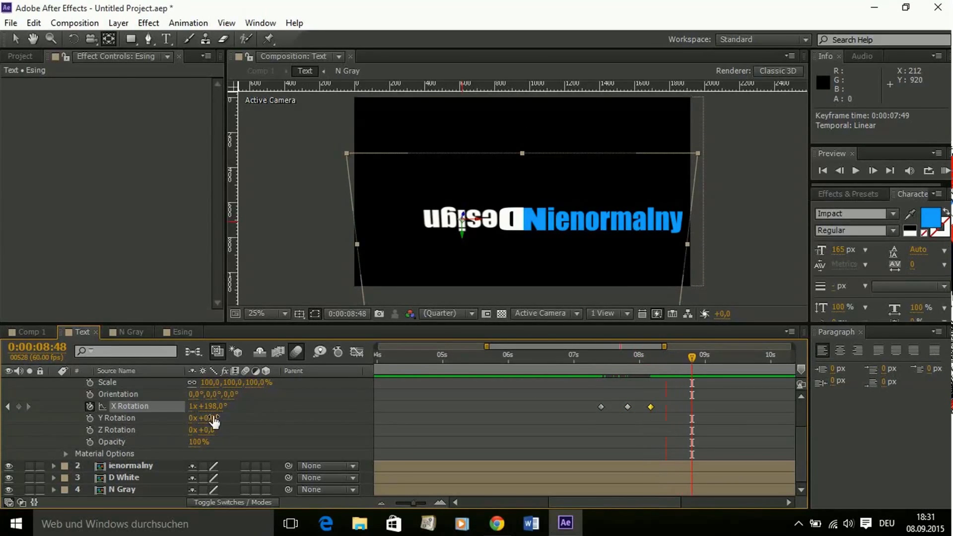
left_click_drag(692, 359, 722, 359)
Step: Back in Comp 1, paste a Position keyframe onto Shape Layer 1 at 1:58
left_click(30, 331)
left_click(524, 209)
left_click(423, 357)
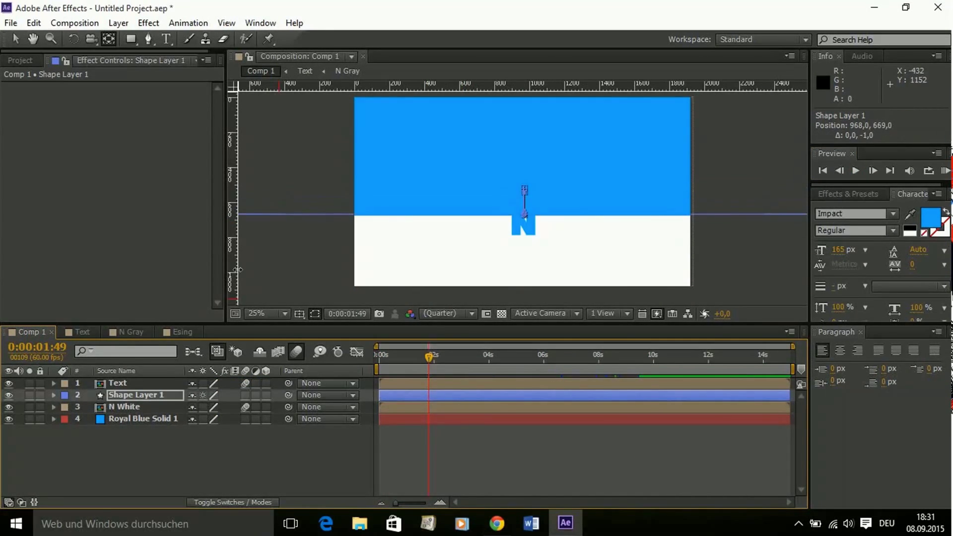
key("space")
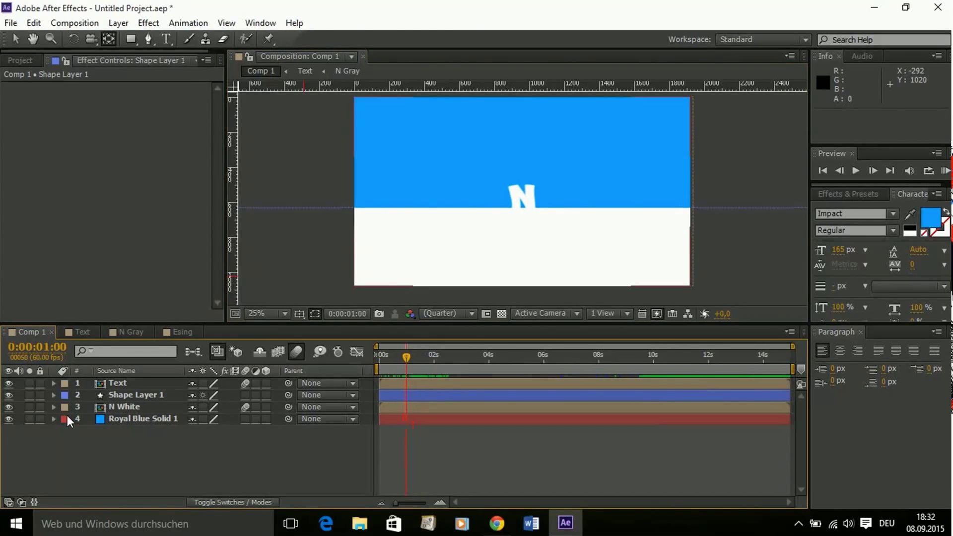
left_click(53, 394)
left_click(424, 356)
left_click_drag(424, 356, 432, 356)
left_click(125, 453)
key("ctrl+v")
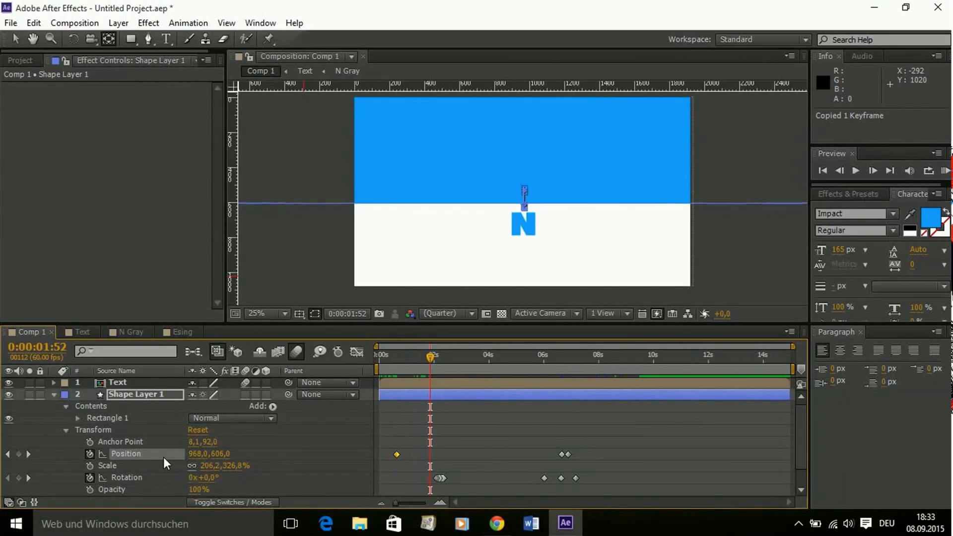
Step: Add a nudged Shape Layer 1 Position keyframe at 1:38 and preview the whole animation
left_click(423, 355)
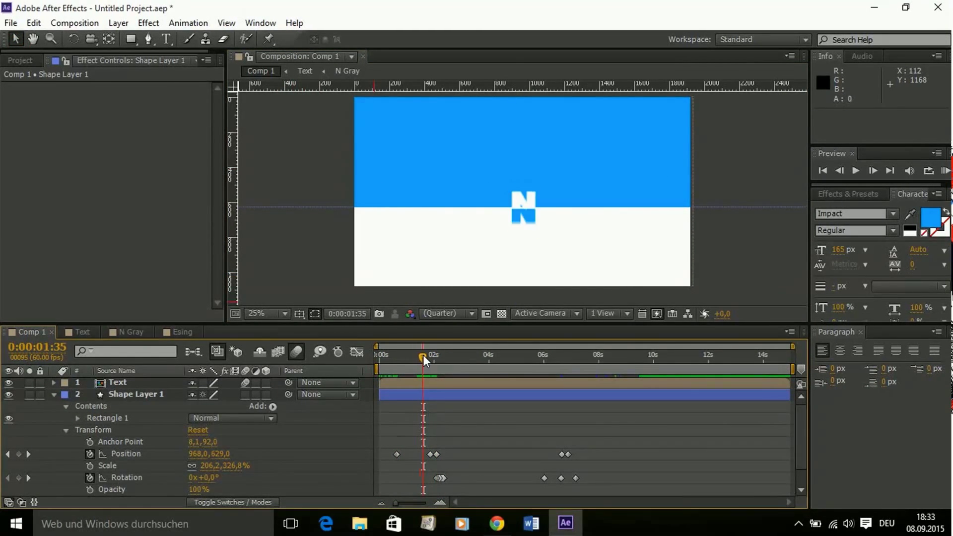
key("Down")
mouse_move(426, 356)
left_mouse_down()
mouse_move(668, 352)
mouse_move(627, 361)
left_mouse_up()
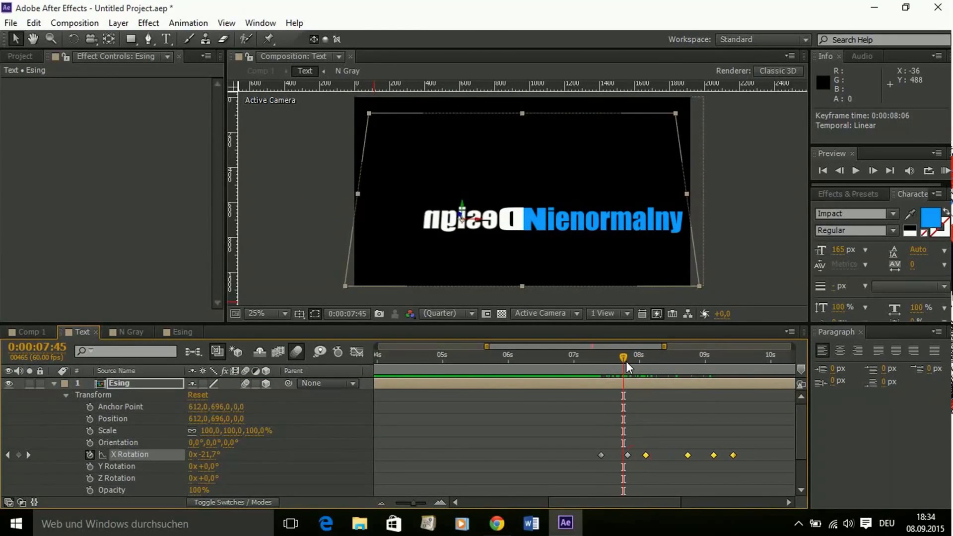
left_click(890, 167)
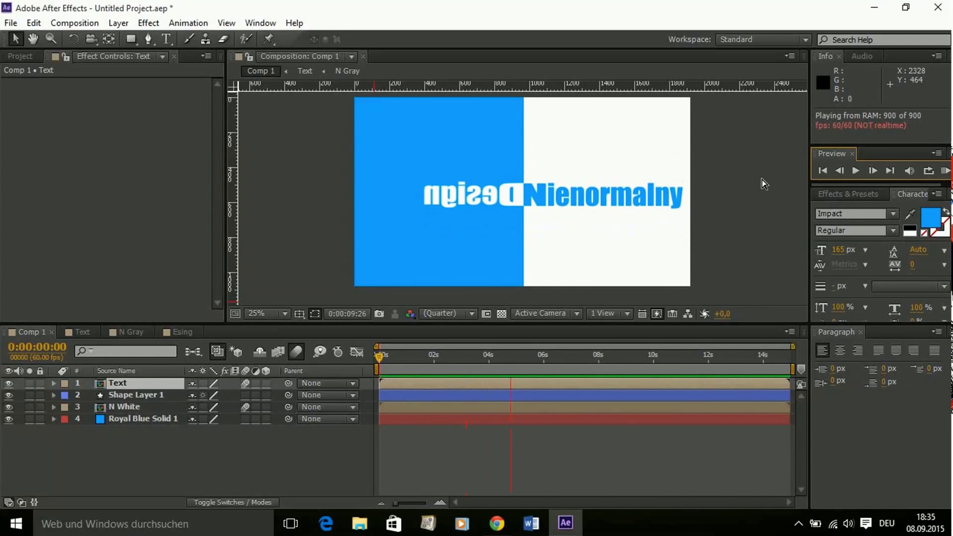
Step: Delete the stray Position keyframe from the Text layer
left_click(299, 189)
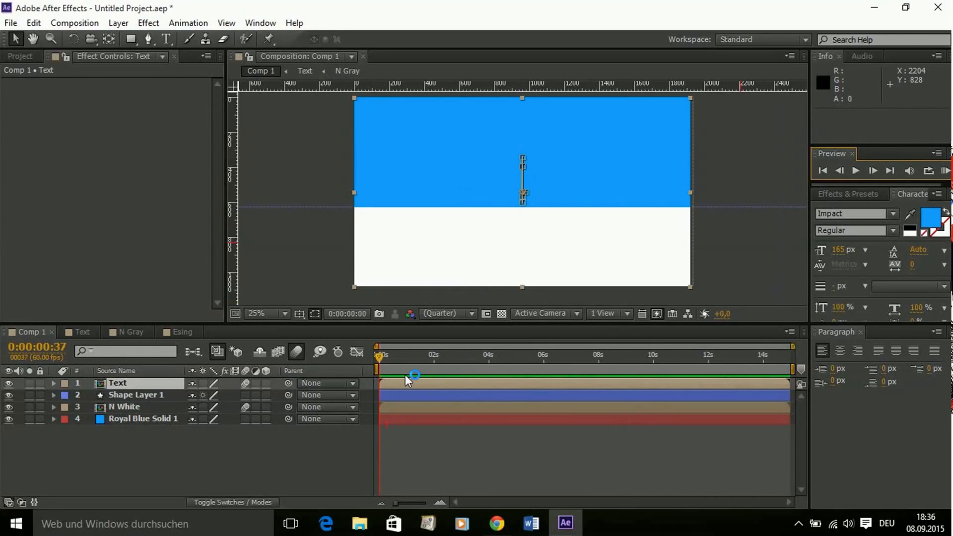
left_click(407, 382)
left_click_drag(422, 355, 540, 362)
key("u")
left_click(576, 420)
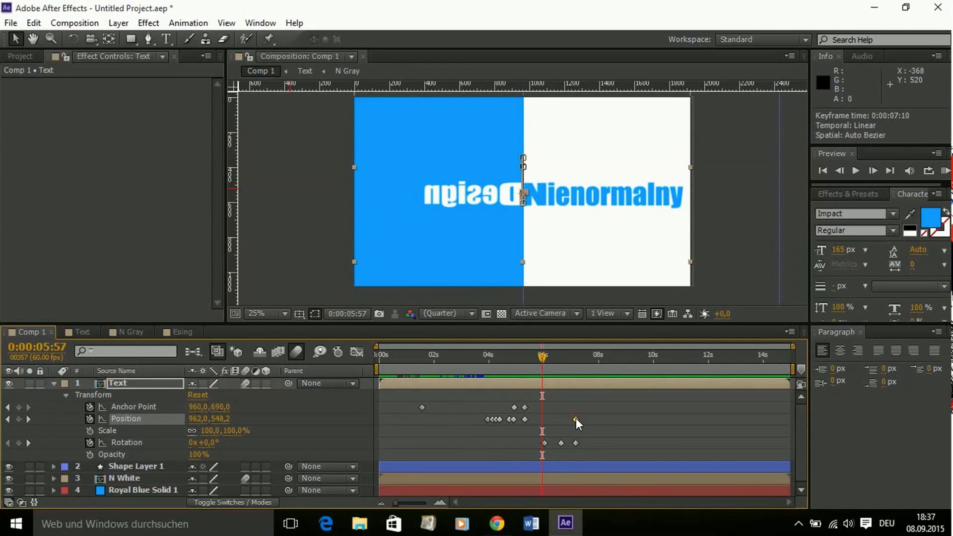
key("Delete")
Step: Ease the Rotation keyframes' speed in the Graph Editor and preview the eased flip
left_click(127, 442)
left_click(357, 351)
left_click(579, 356)
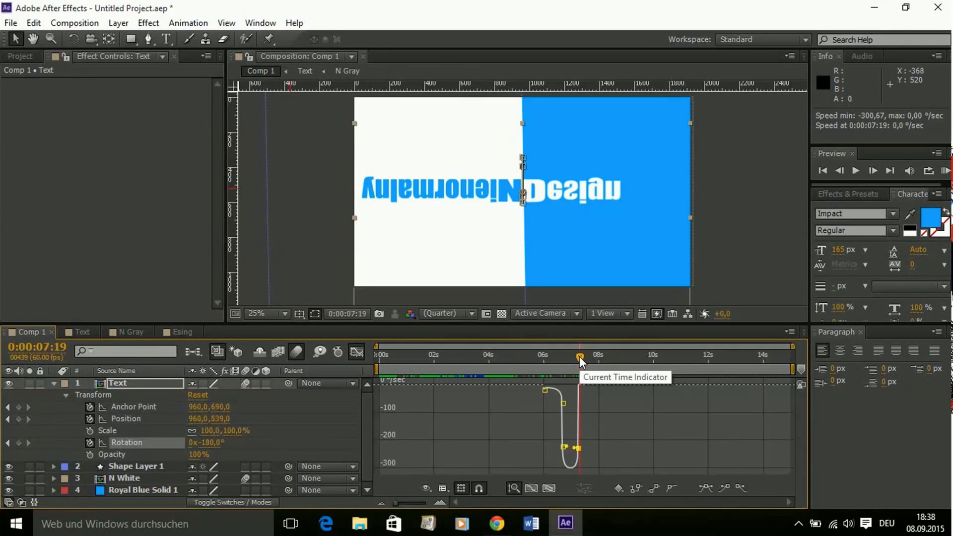
left_click_drag(579, 356, 549, 359)
left_click_drag(577, 447, 575, 440)
left_click(545, 356)
left_click(943, 171)
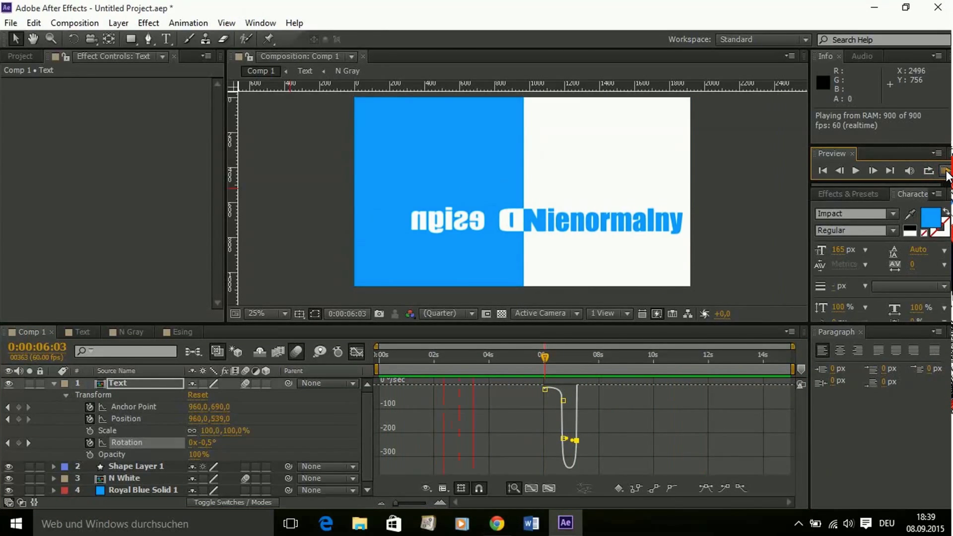
Step: Return to the layer bars and check the flipped frame at 7:12 with Shape Layer 1 expanded
key("shift+F3")
left_click_drag(550, 355, 583, 358)
left_click(712, 255)
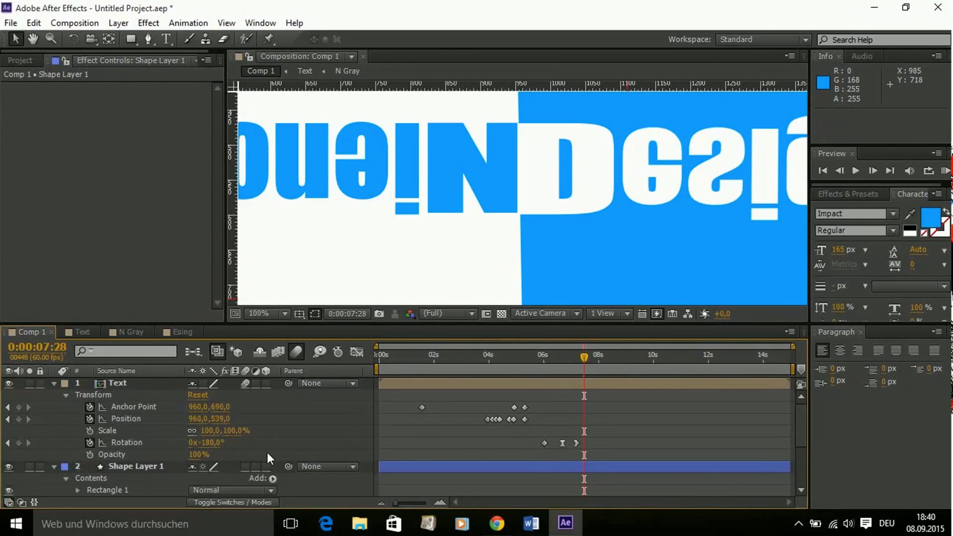
Step: Enter a −270° rotation for Shape Layer 1 via Ctrl+Shift+R
key("ctrl+shift+r")
type("-270")
key("Return")
left_click(576, 346)
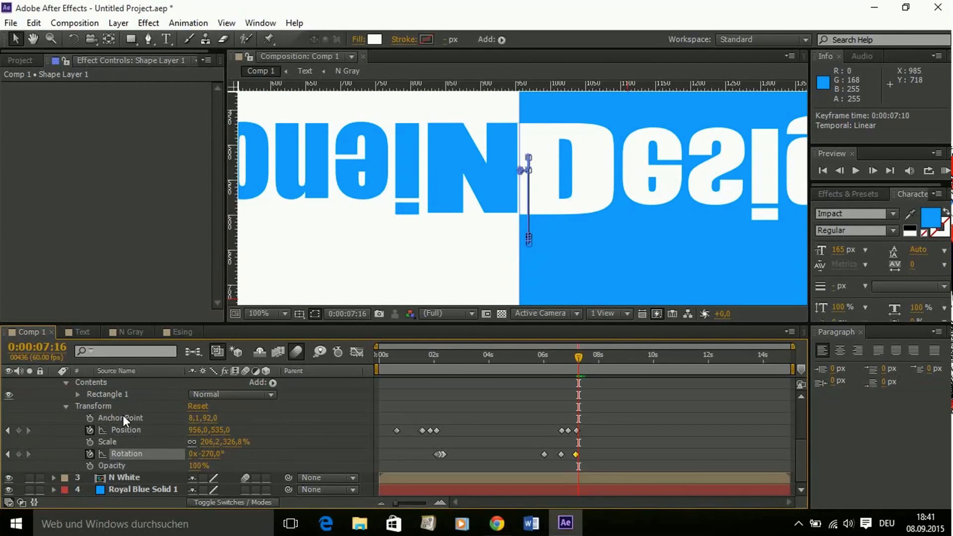
Step: Check Shape Layer 1's anchor point and transform keyframes at 9:46
left_click(123, 418)
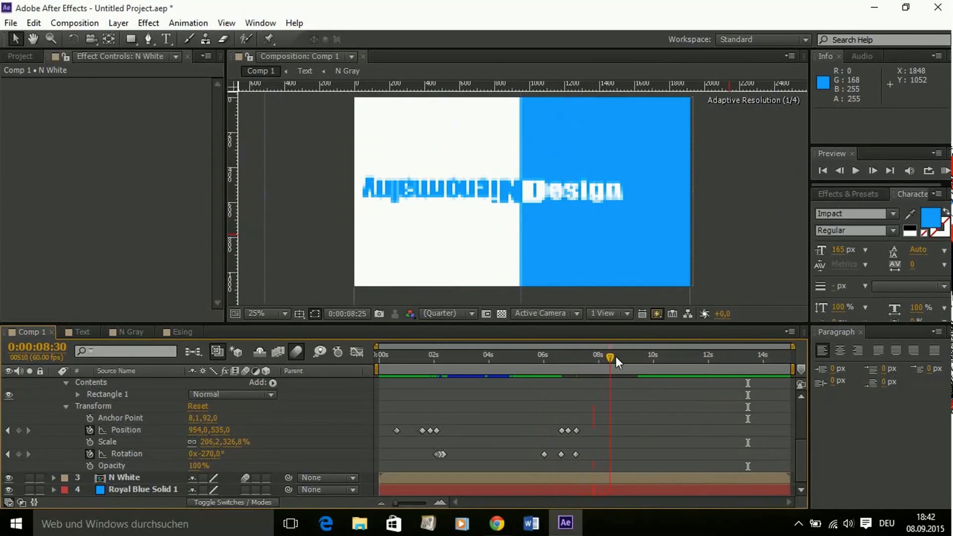
scroll(63, 406, "up", 1)
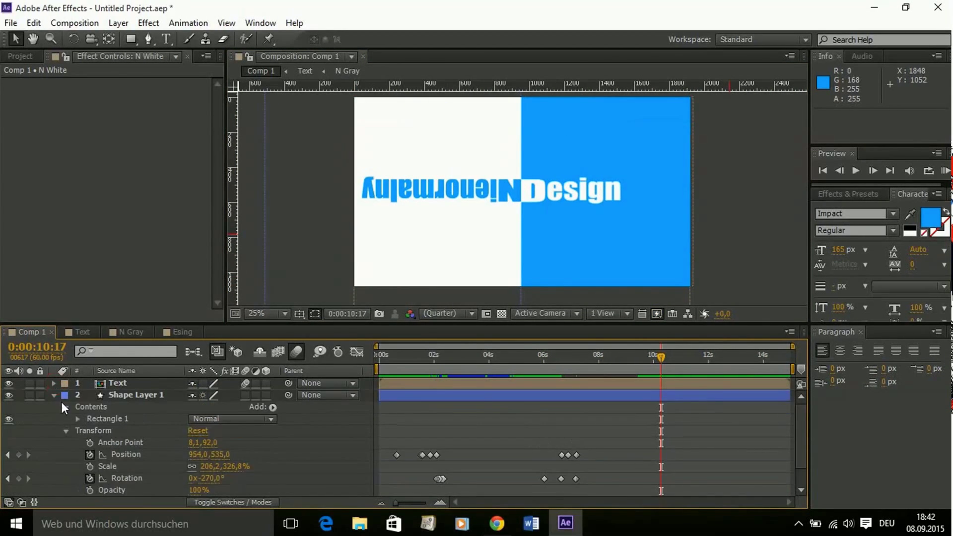
left_click(53, 395)
left_click_drag(672, 359, 647, 359)
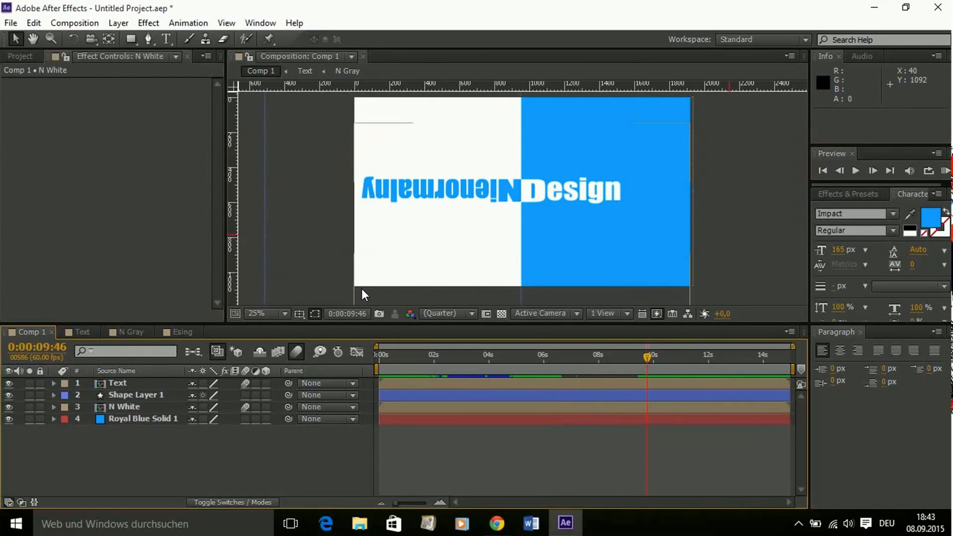
left_click(134, 395)
left_click(54, 395)
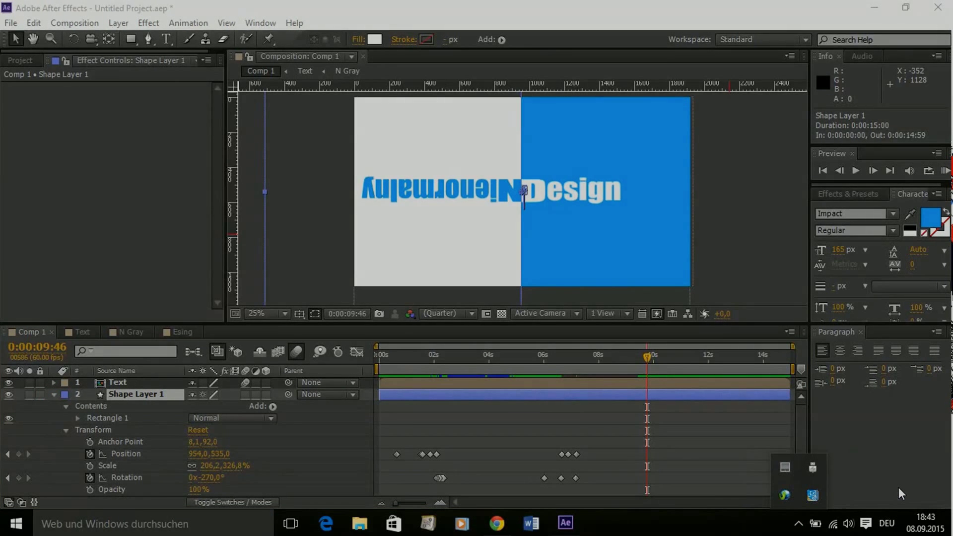